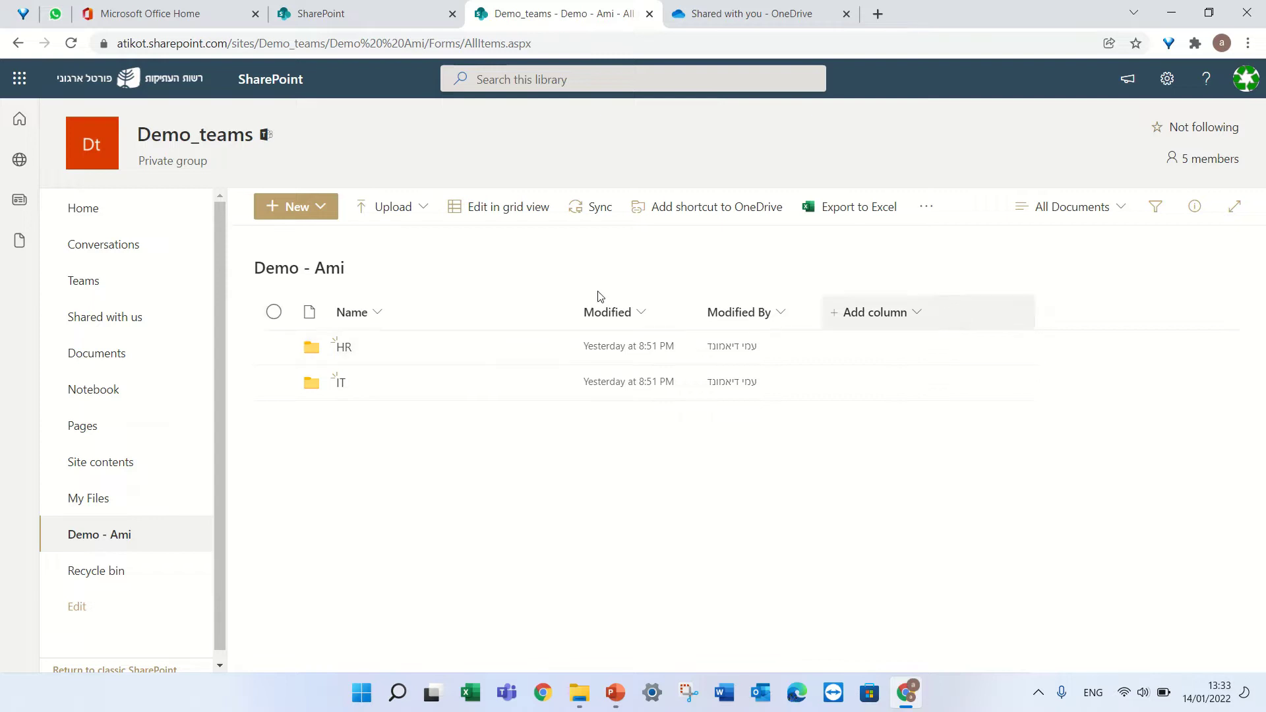
Step: Create a new document library named abc on the Demo_teams site
click(106, 206)
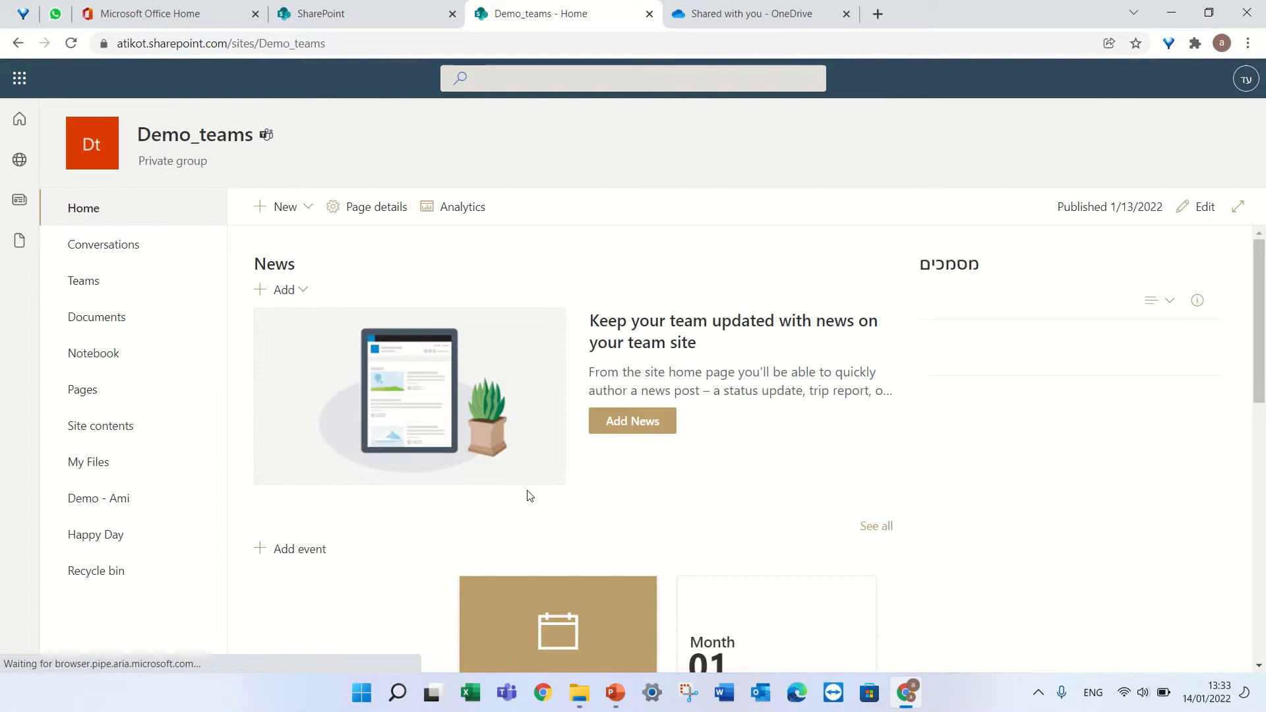
click(280, 207)
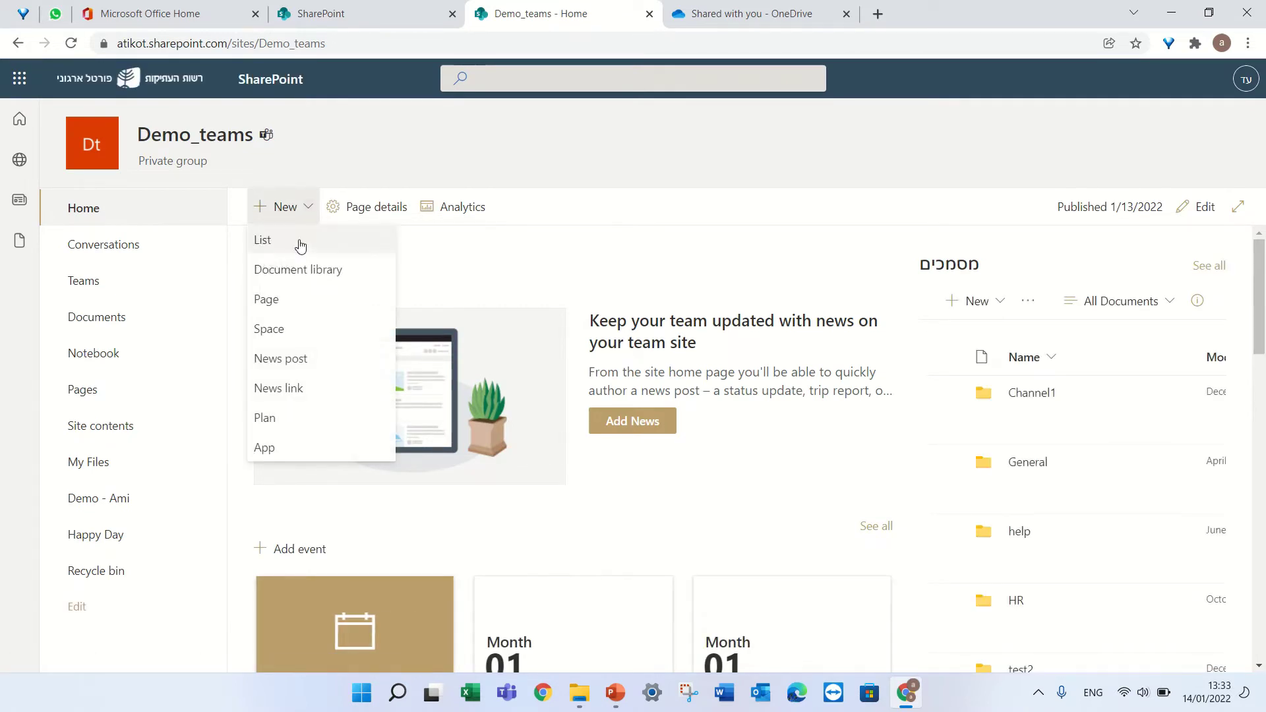
click(328, 270)
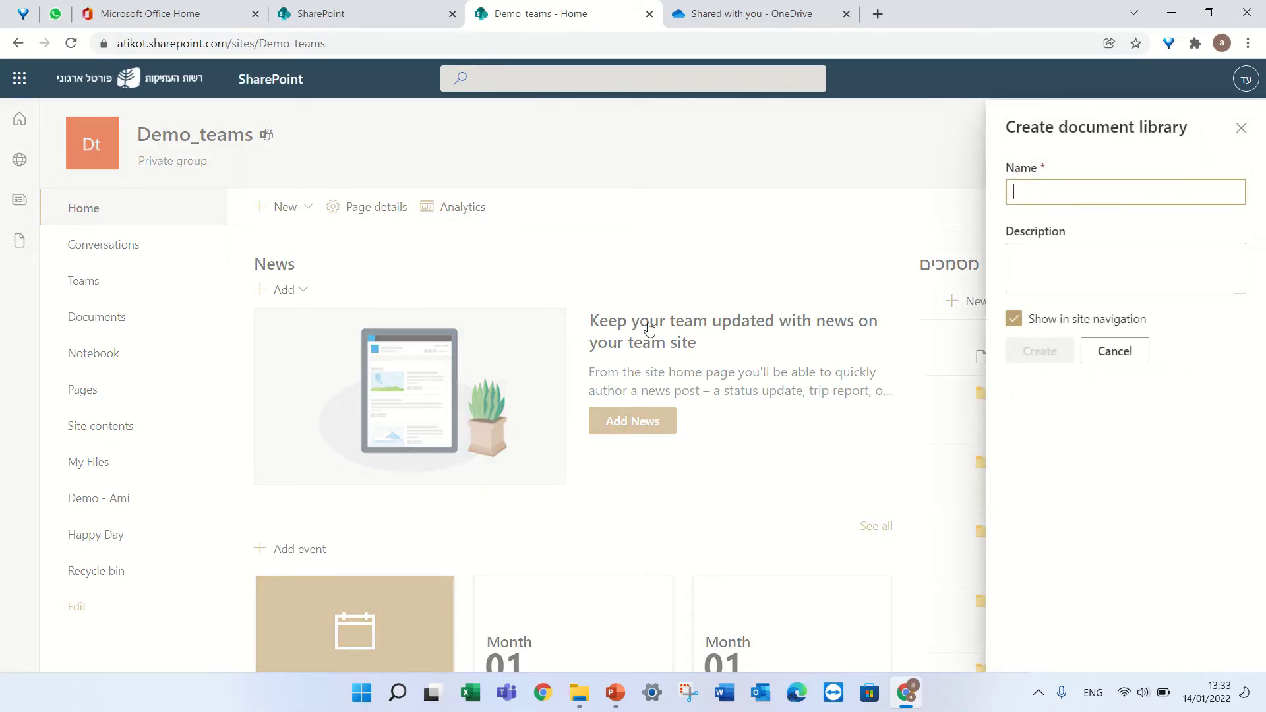
text(abc)
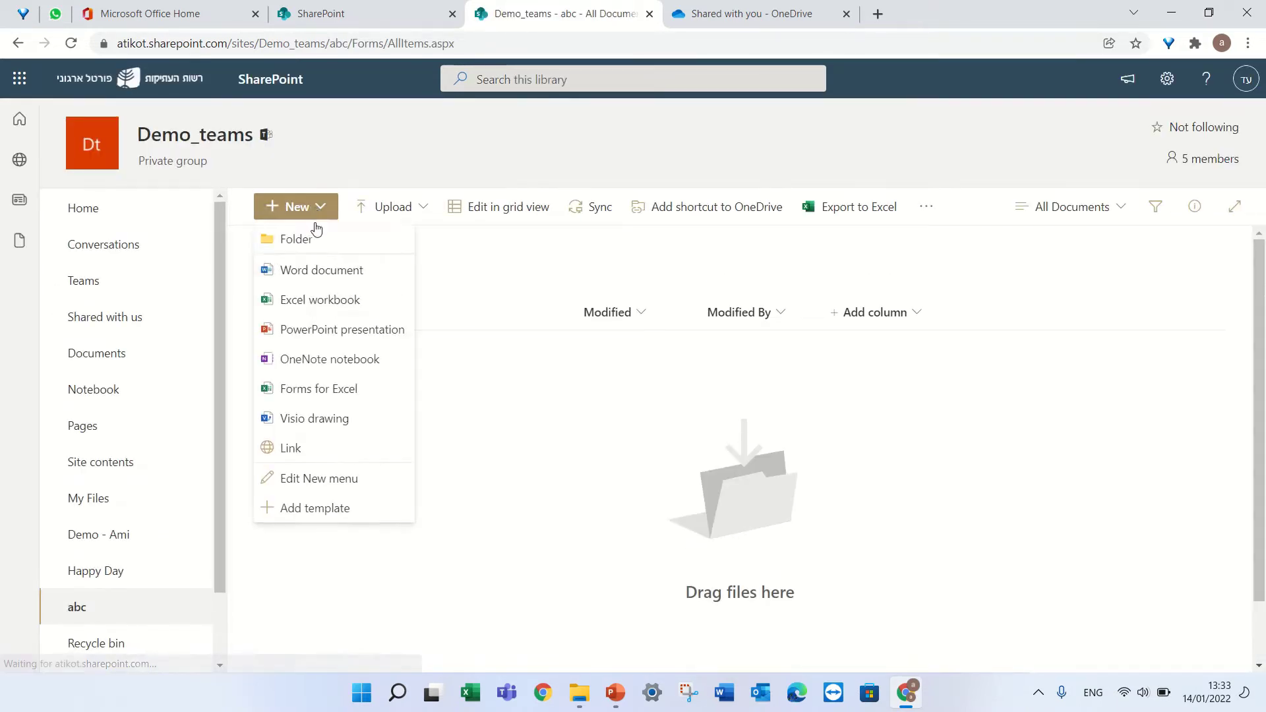
Step: Add folder1 to the abc library and begin a second folder named folder2
click(314, 240)
text(folder1)
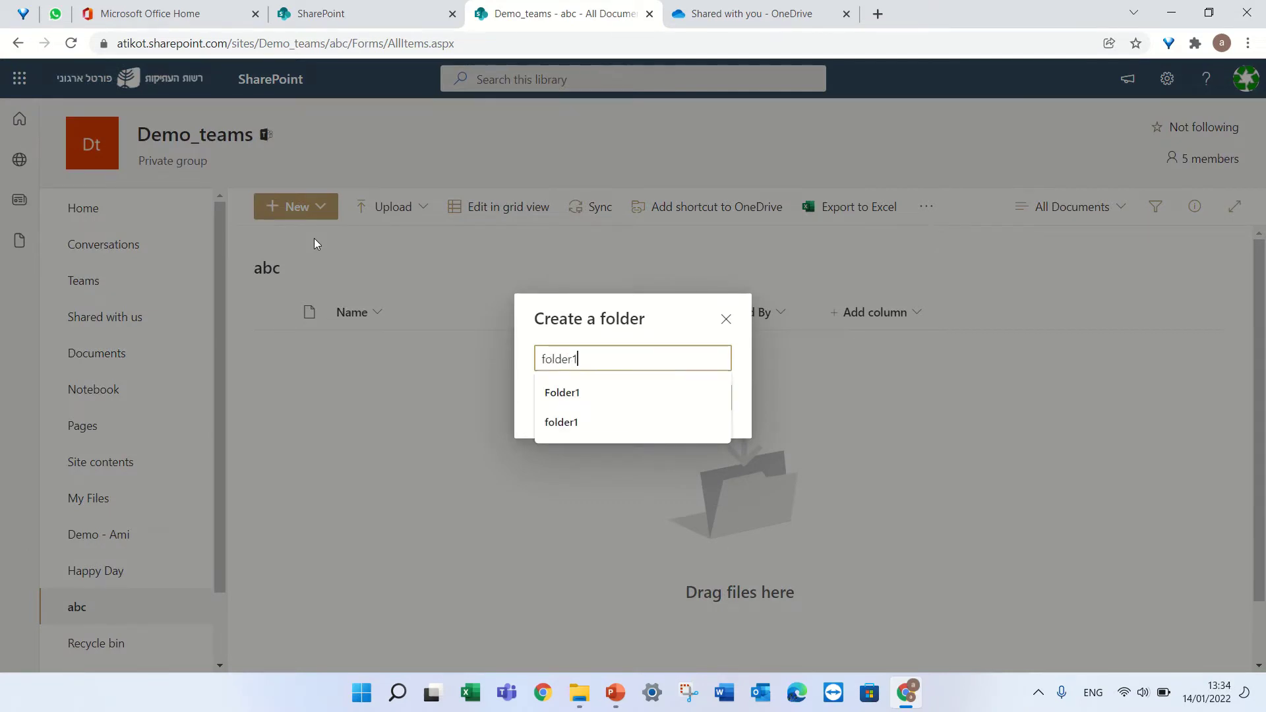
key(Return)
click(307, 207)
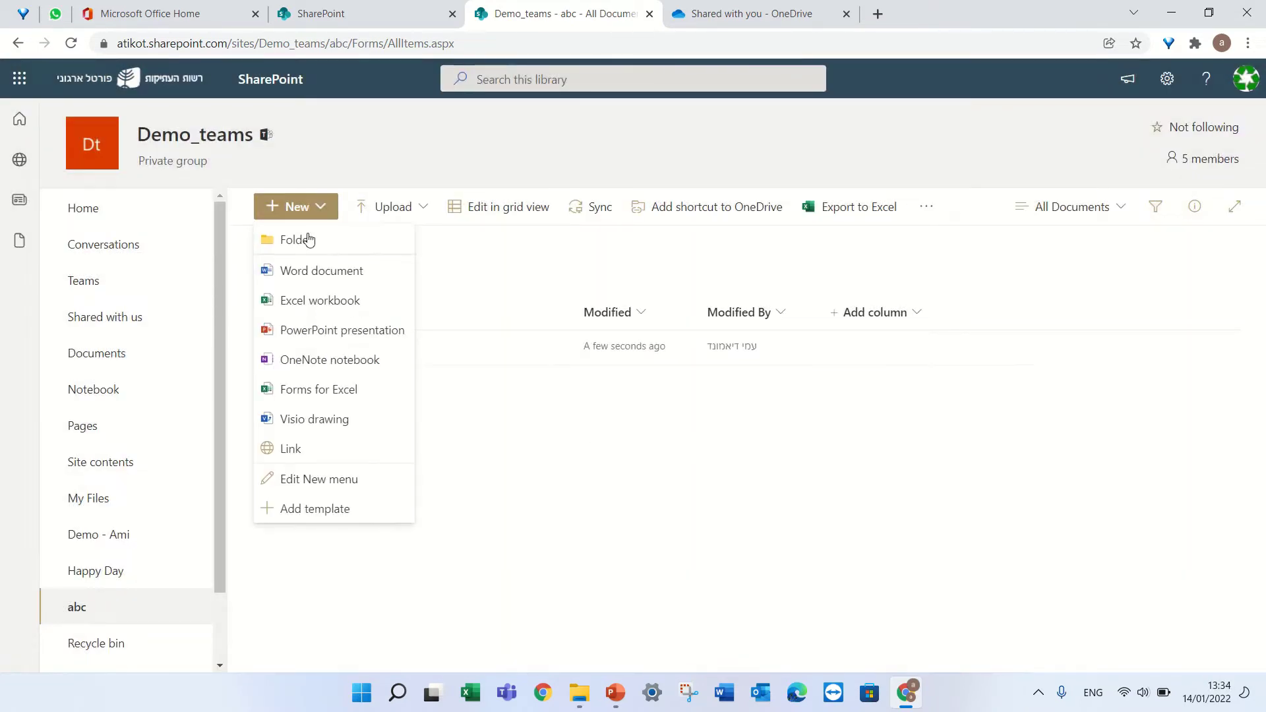
click(308, 240)
text(folder2)
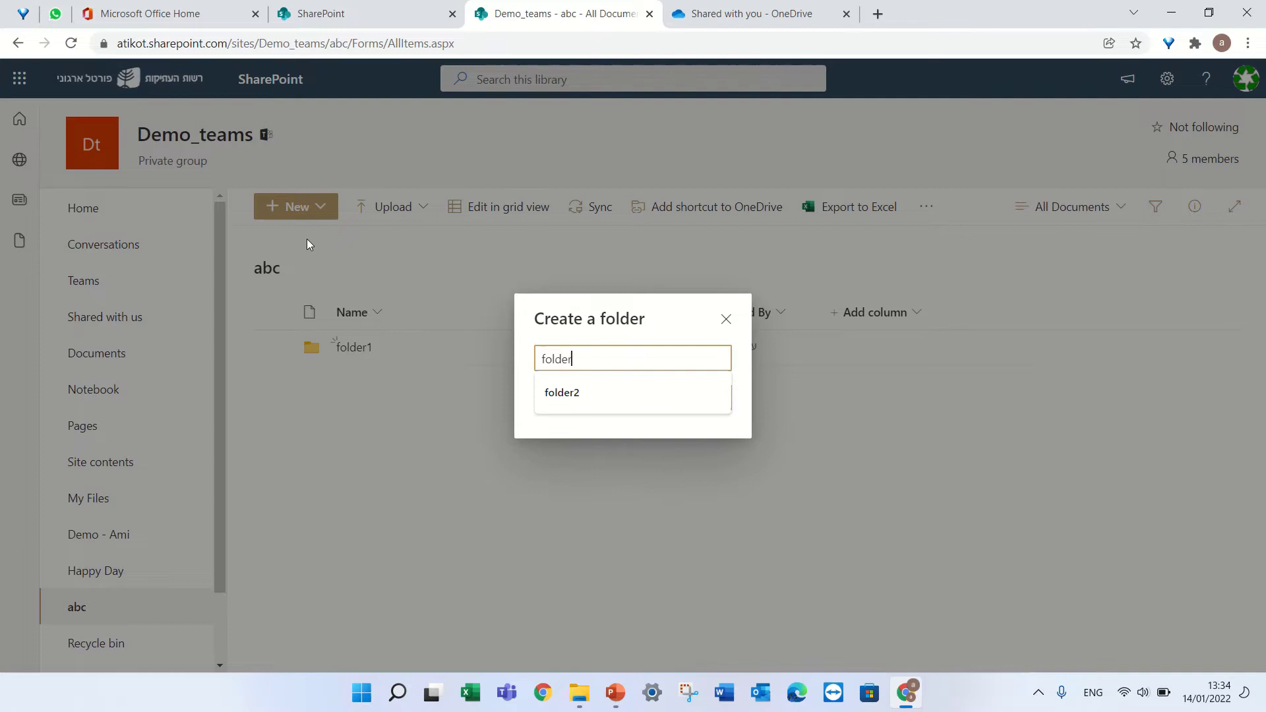
Step: Finish folder2, add the abc library as a OneDrive shortcut, and view it in My files
click(685, 400)
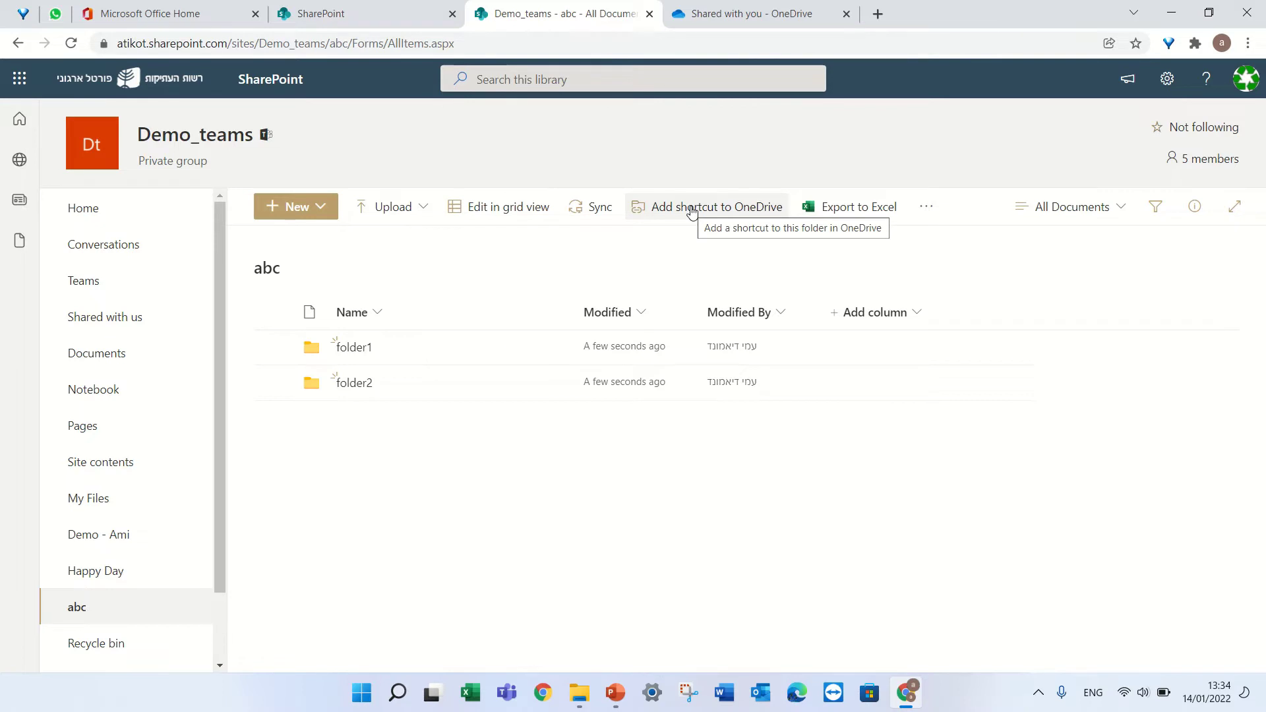
click(691, 209)
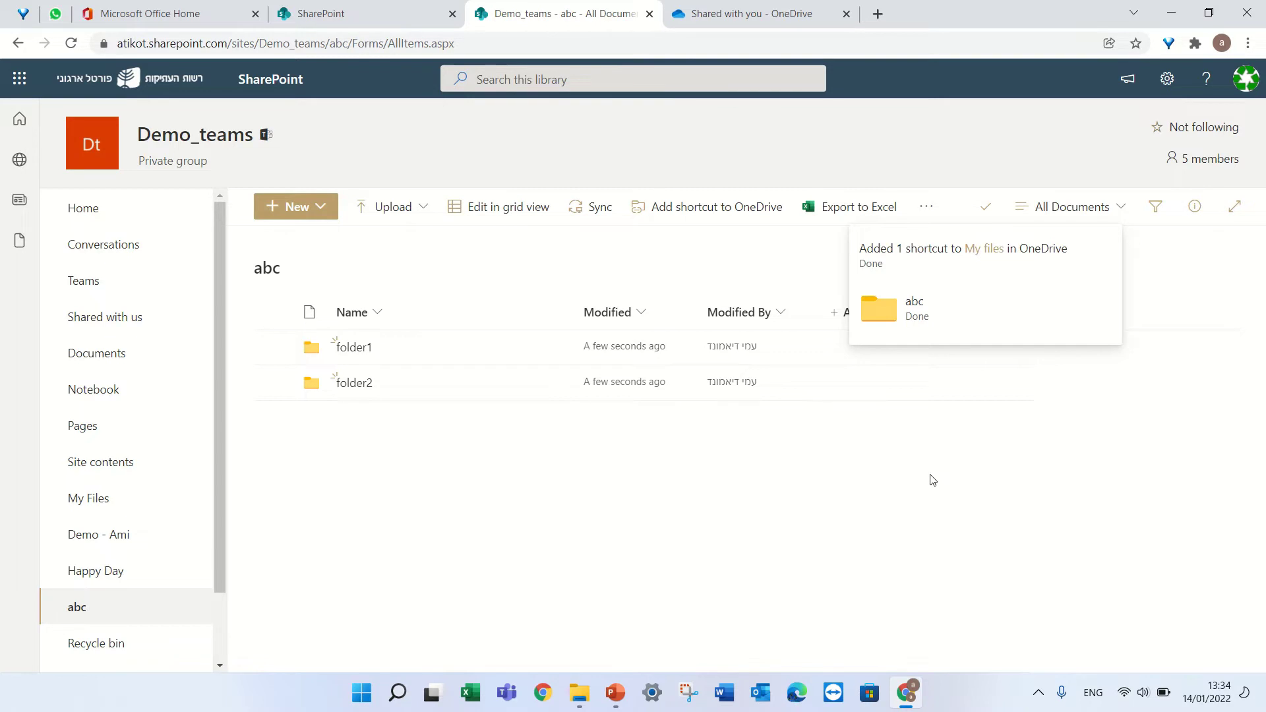
click(984, 249)
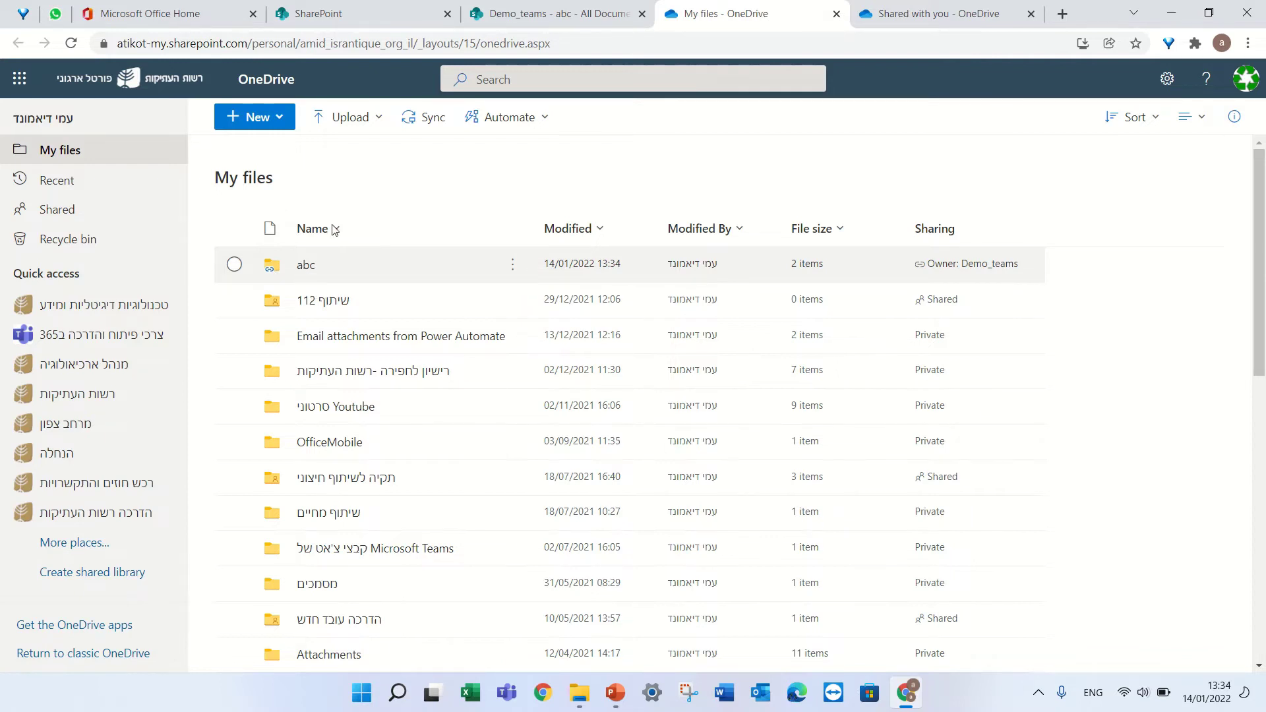
Step: Open the abc shortcut to see folder1 and folder2, then bring up File Explorer
click(305, 266)
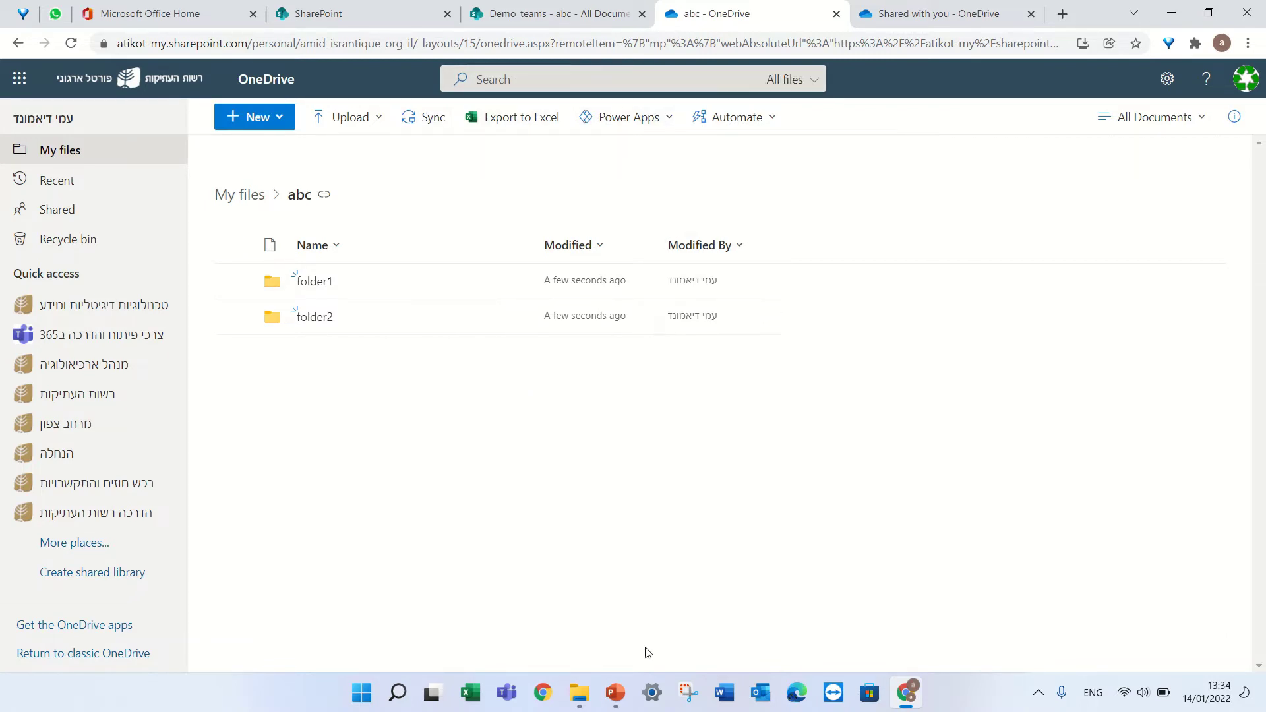
click(579, 692)
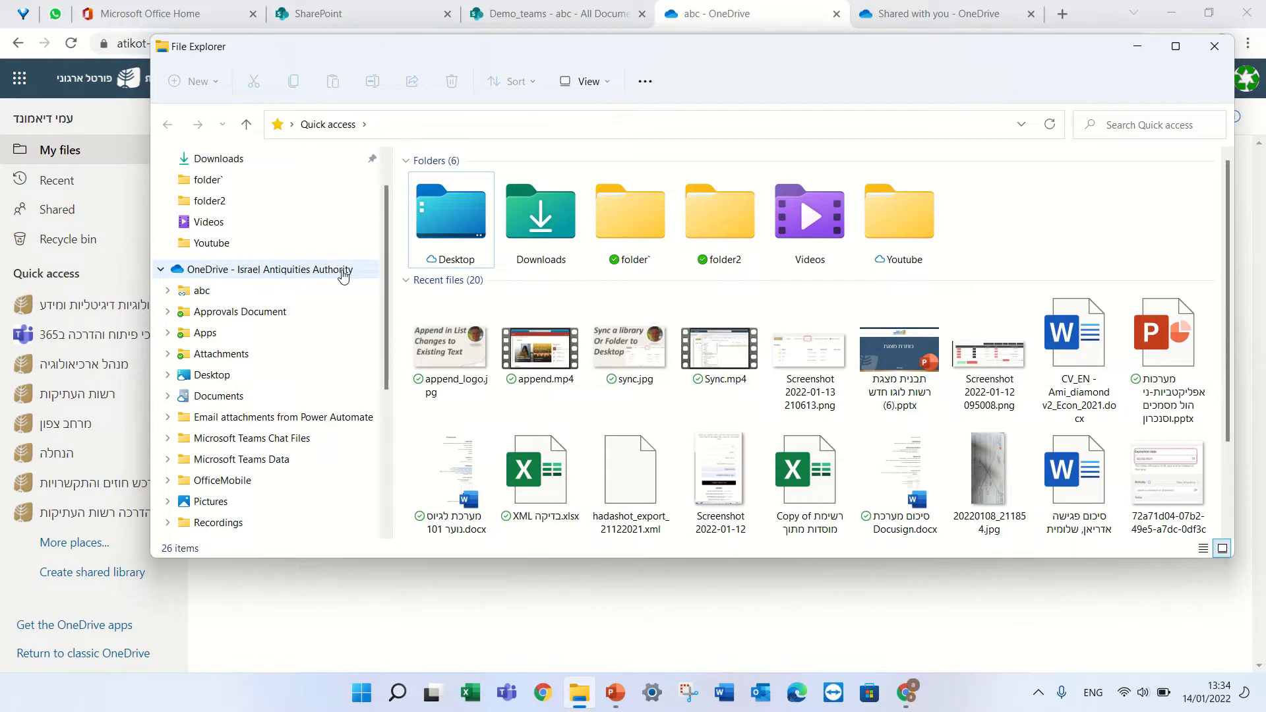
Step: View the synced abc folder and its full action menu in File Explorer, then minimize the window
click(196, 298)
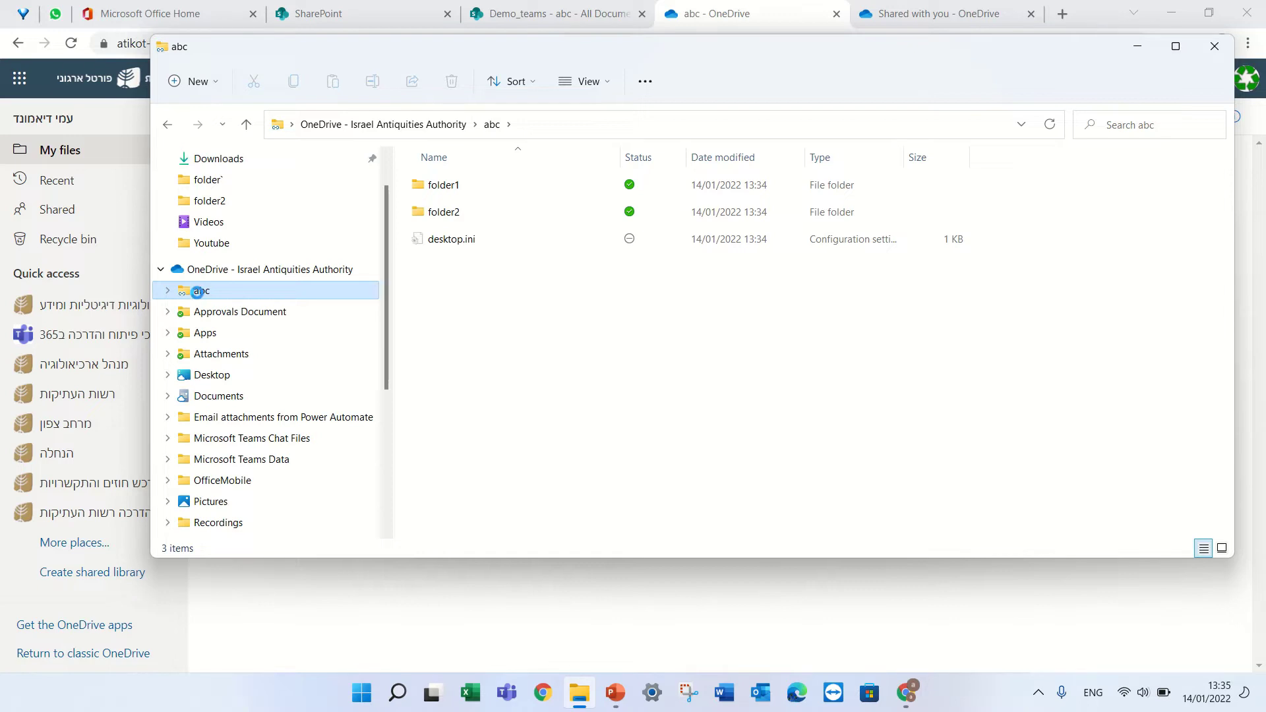
right_click(209, 295)
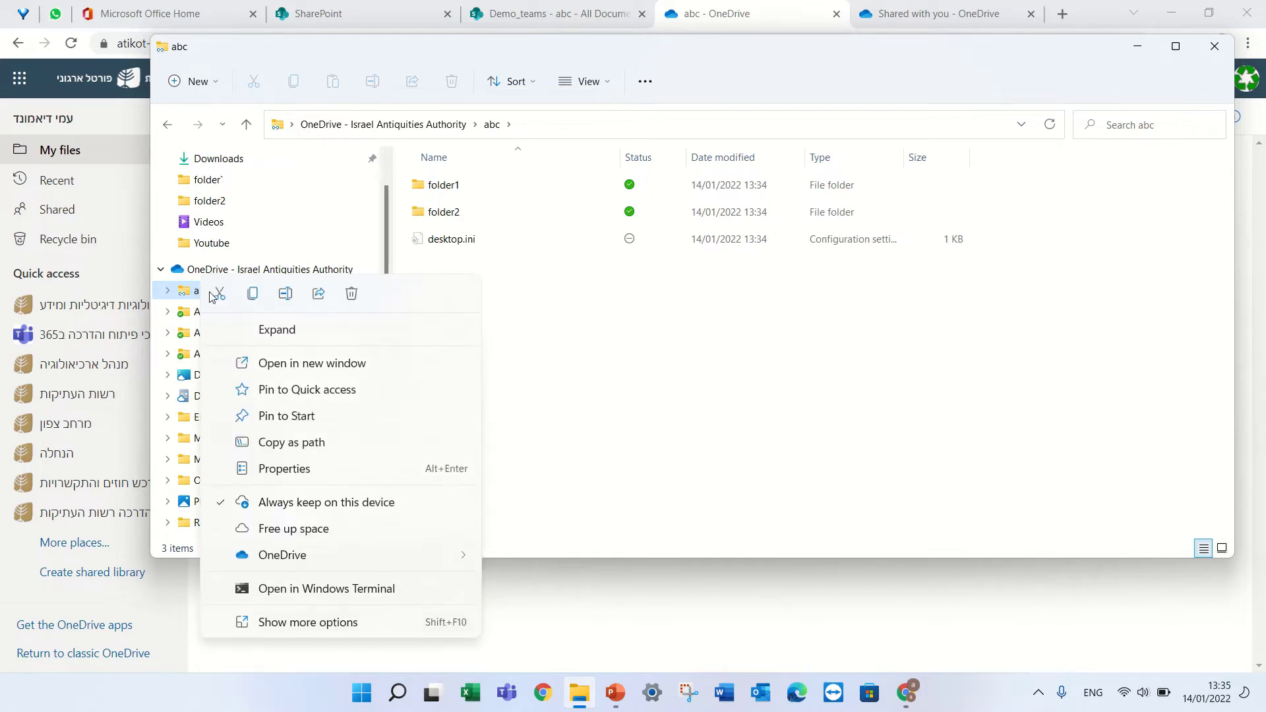
click(270, 623)
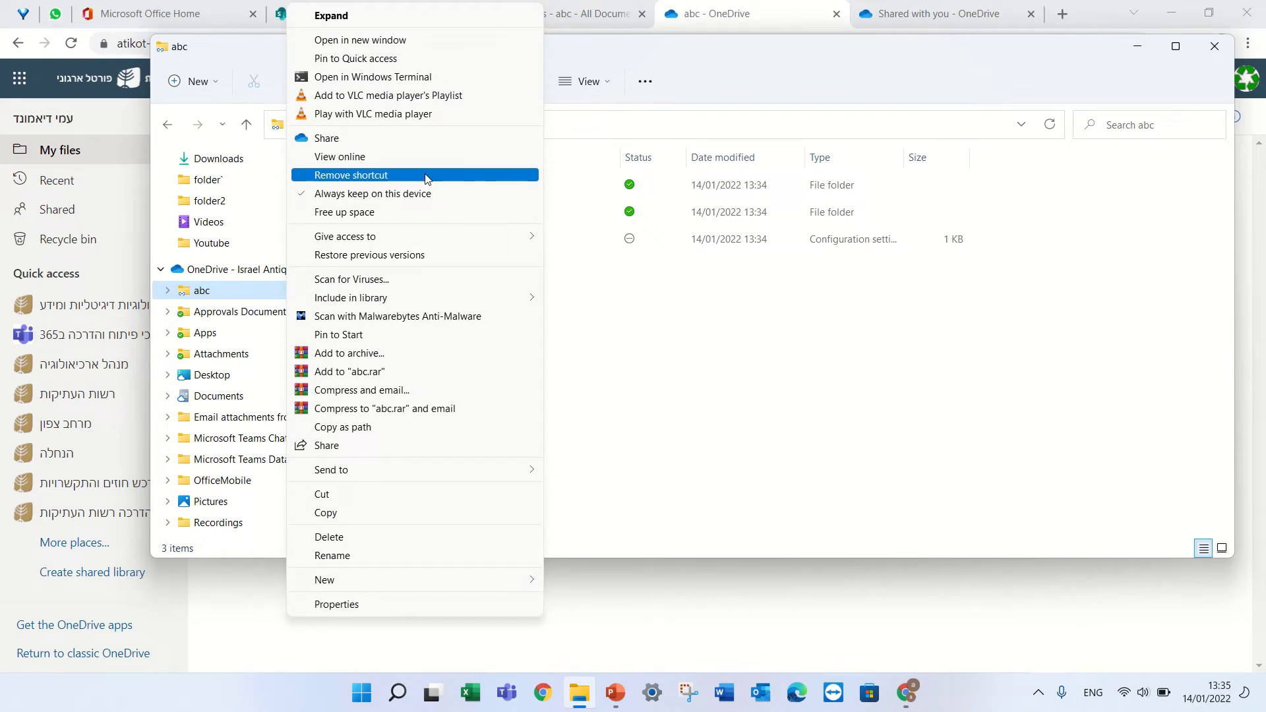
click(778, 351)
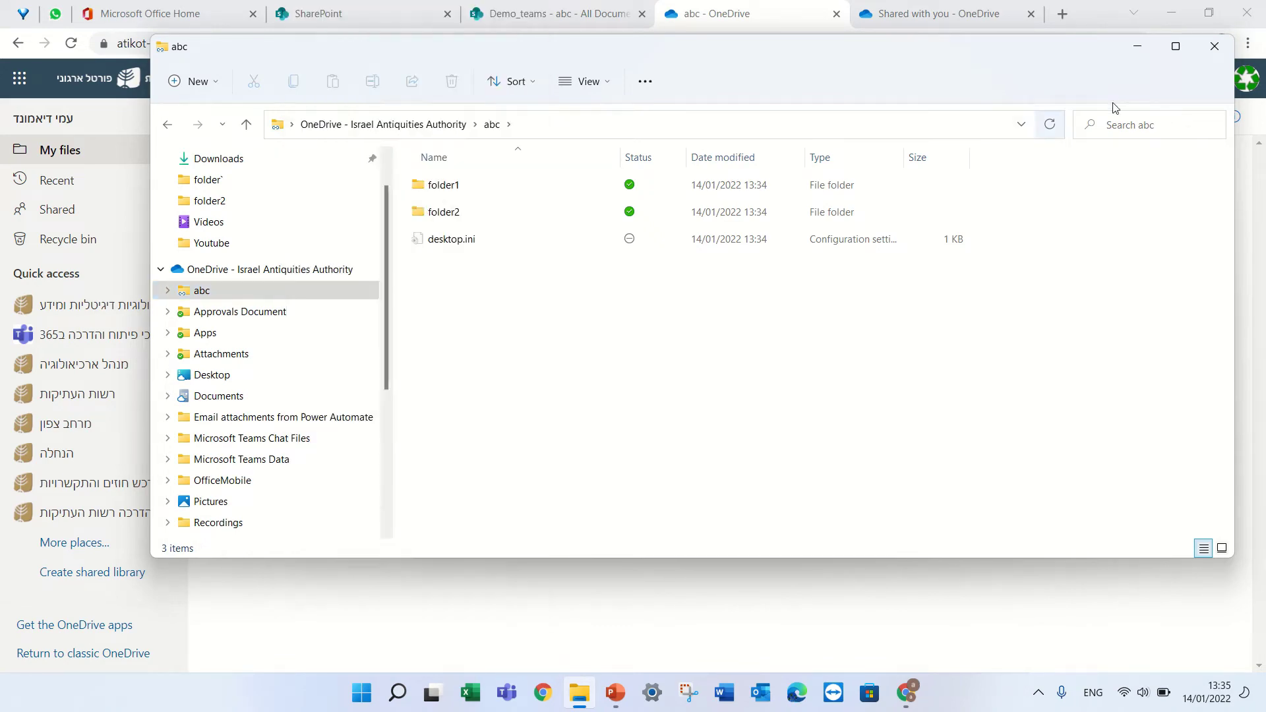
click(1129, 48)
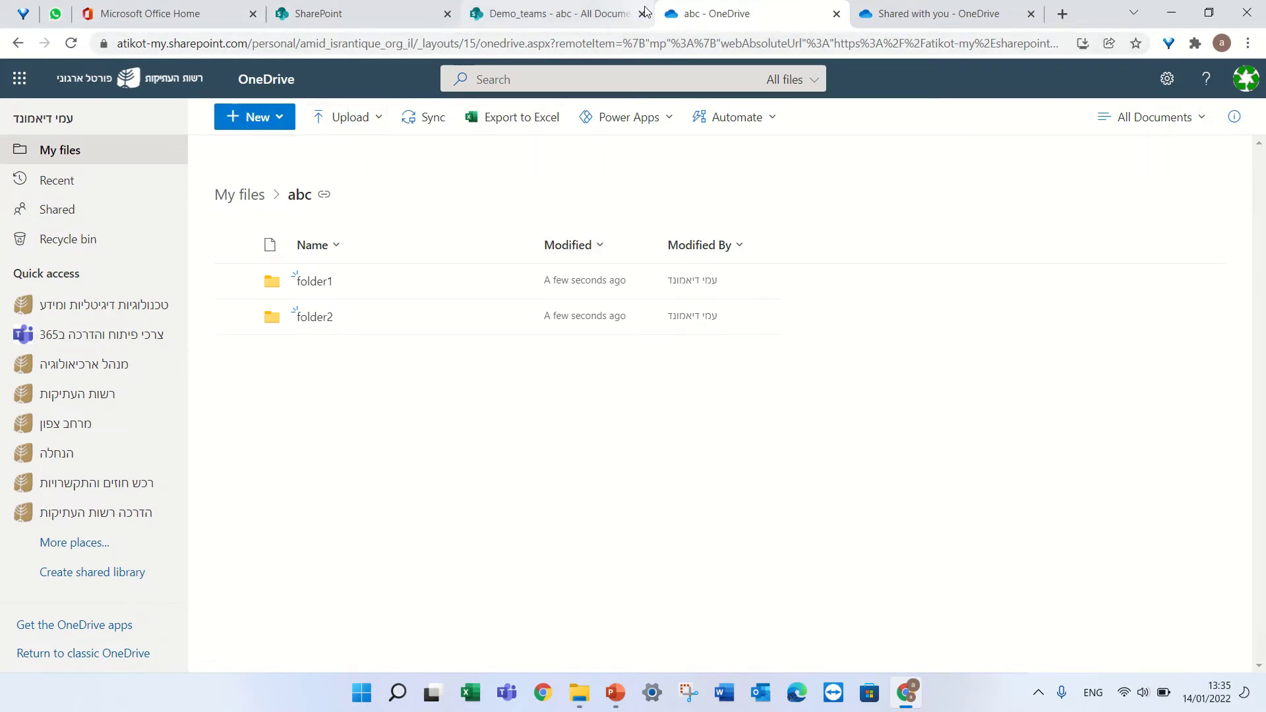
Step: Remove the abc shortcut from My files and return to the abc folder tab
click(923, 13)
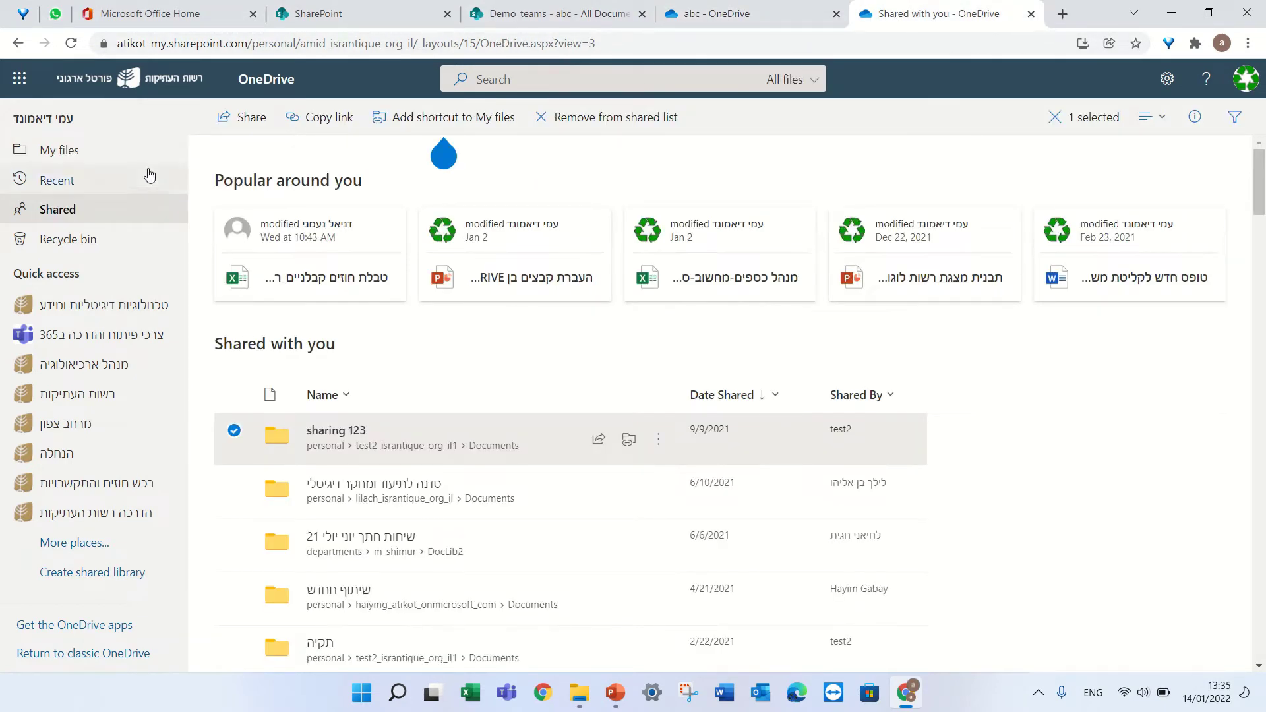
click(62, 154)
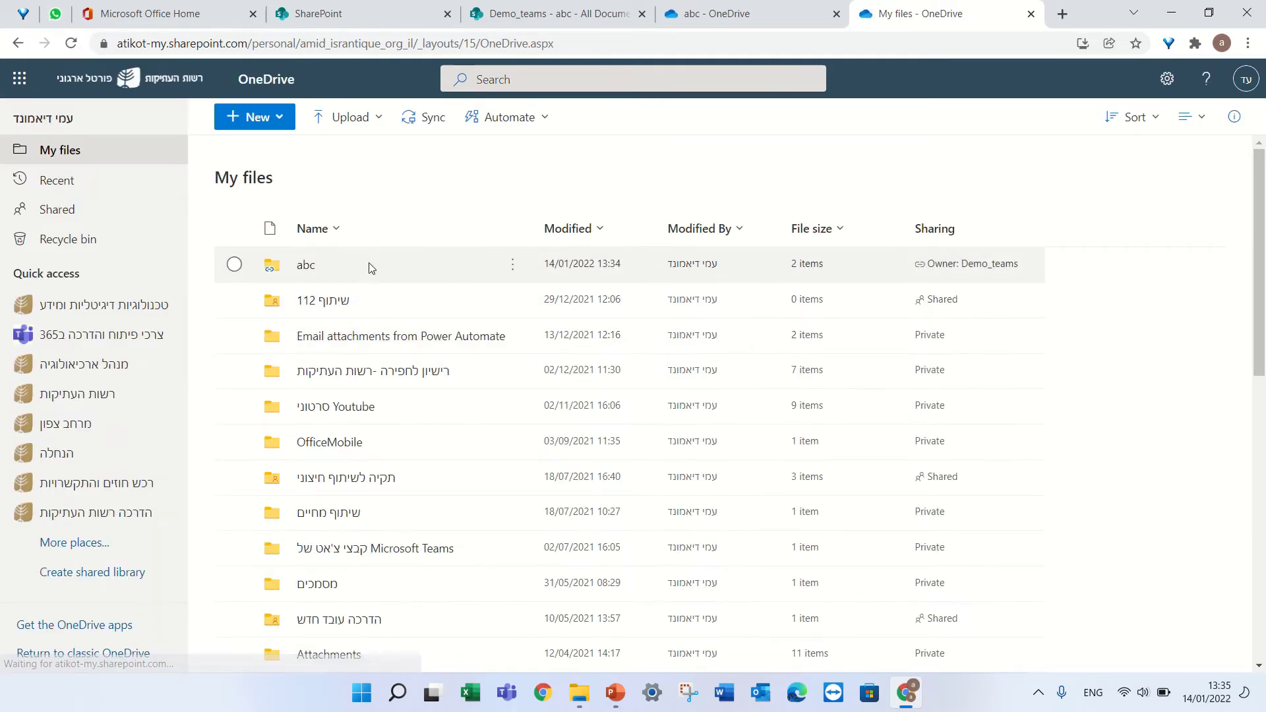
click(234, 264)
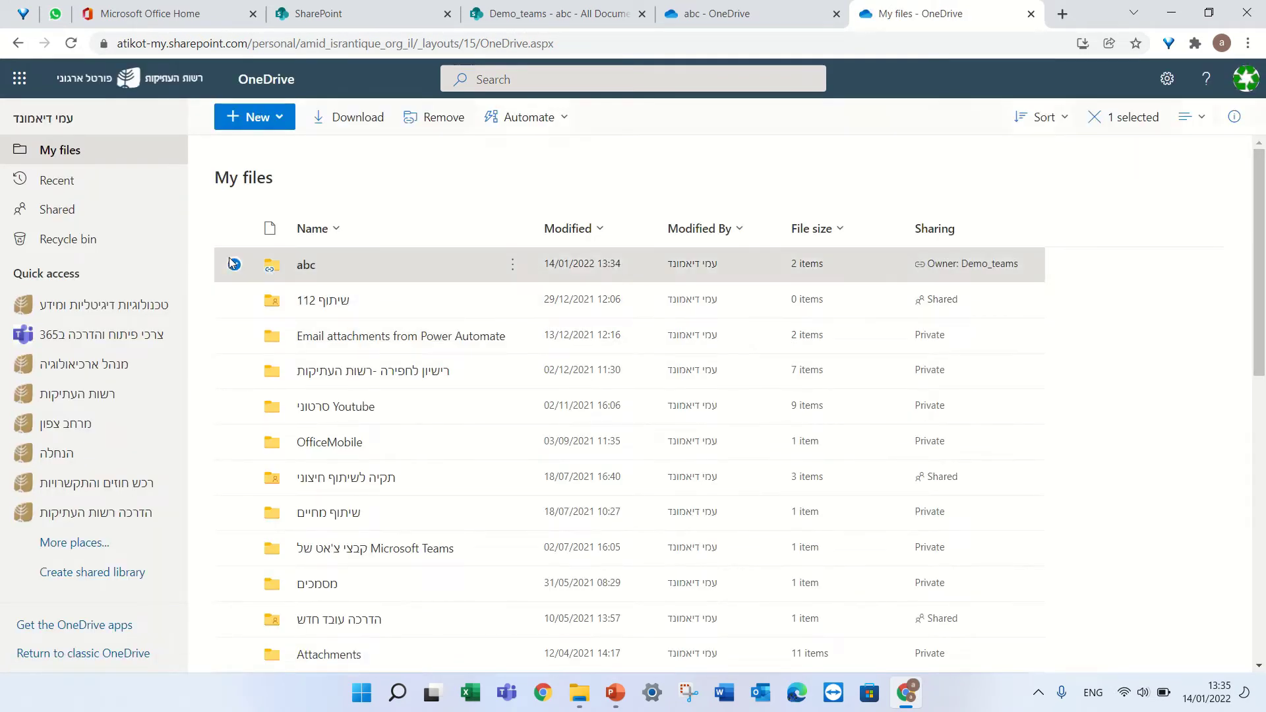
click(520, 271)
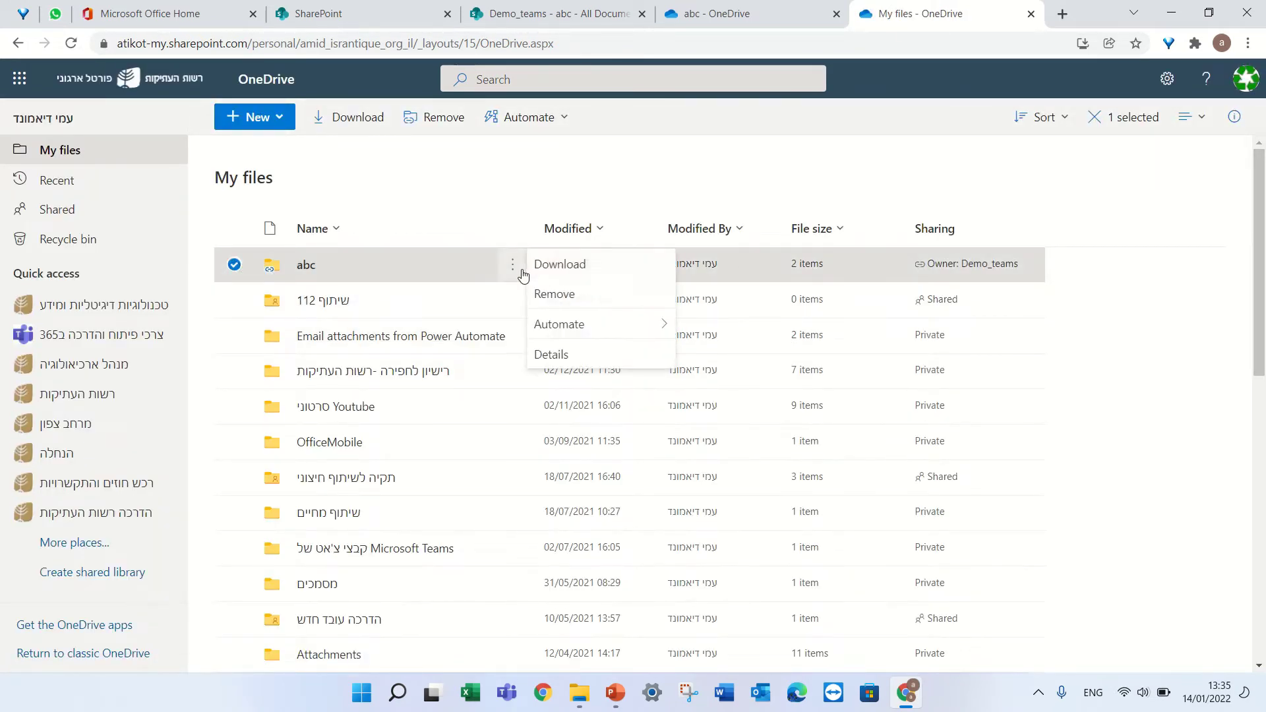
click(445, 119)
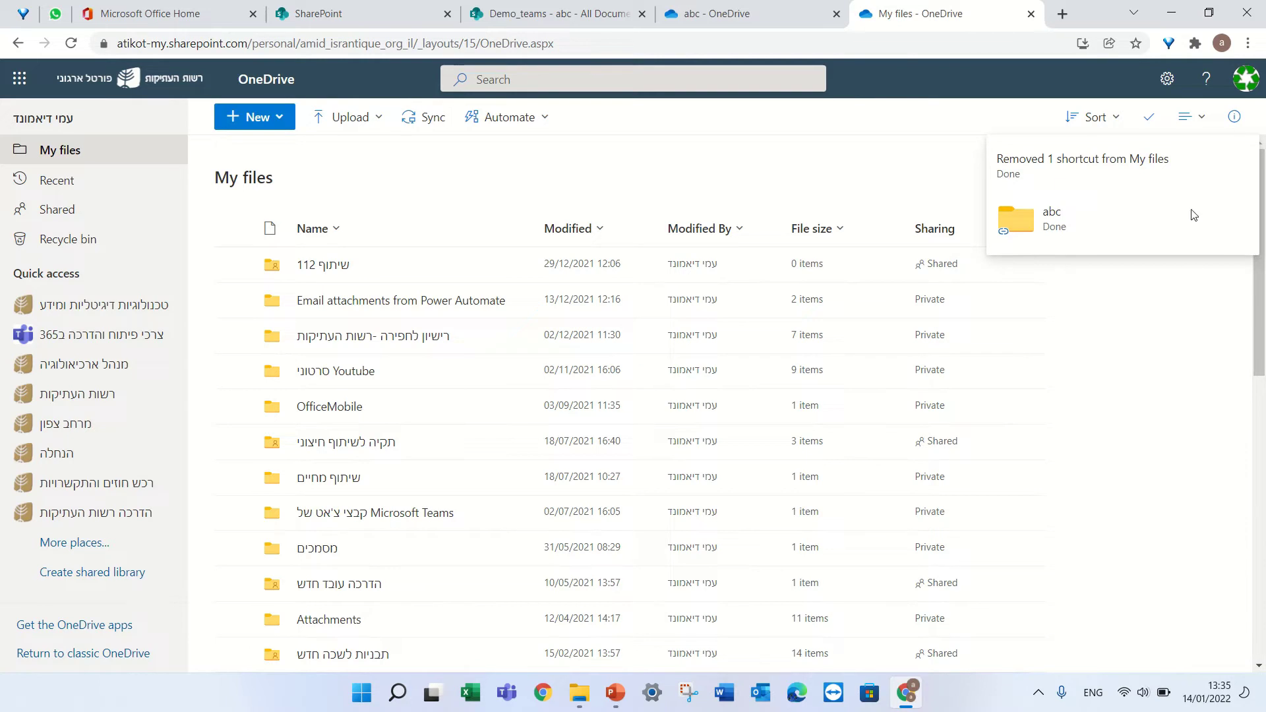
click(760, 12)
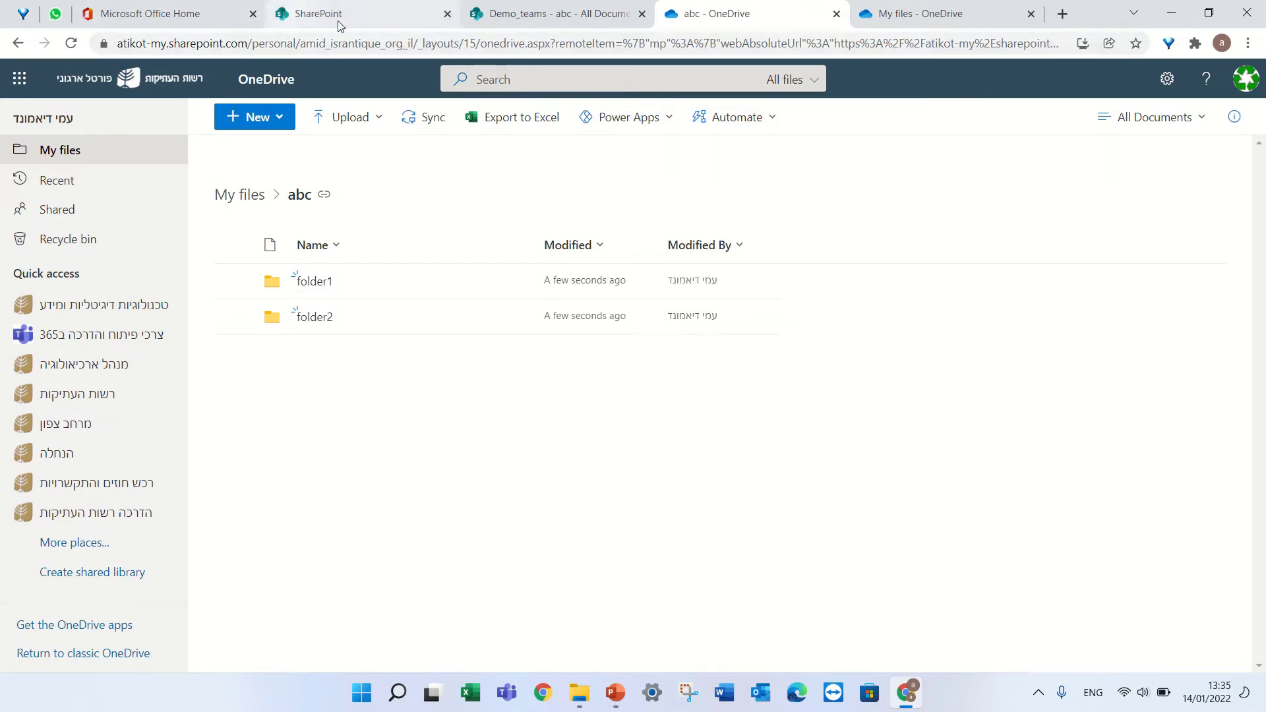
Step: Add folder2 from the Happy Day library as a OneDrive shortcut and view it in My files
click(387, 24)
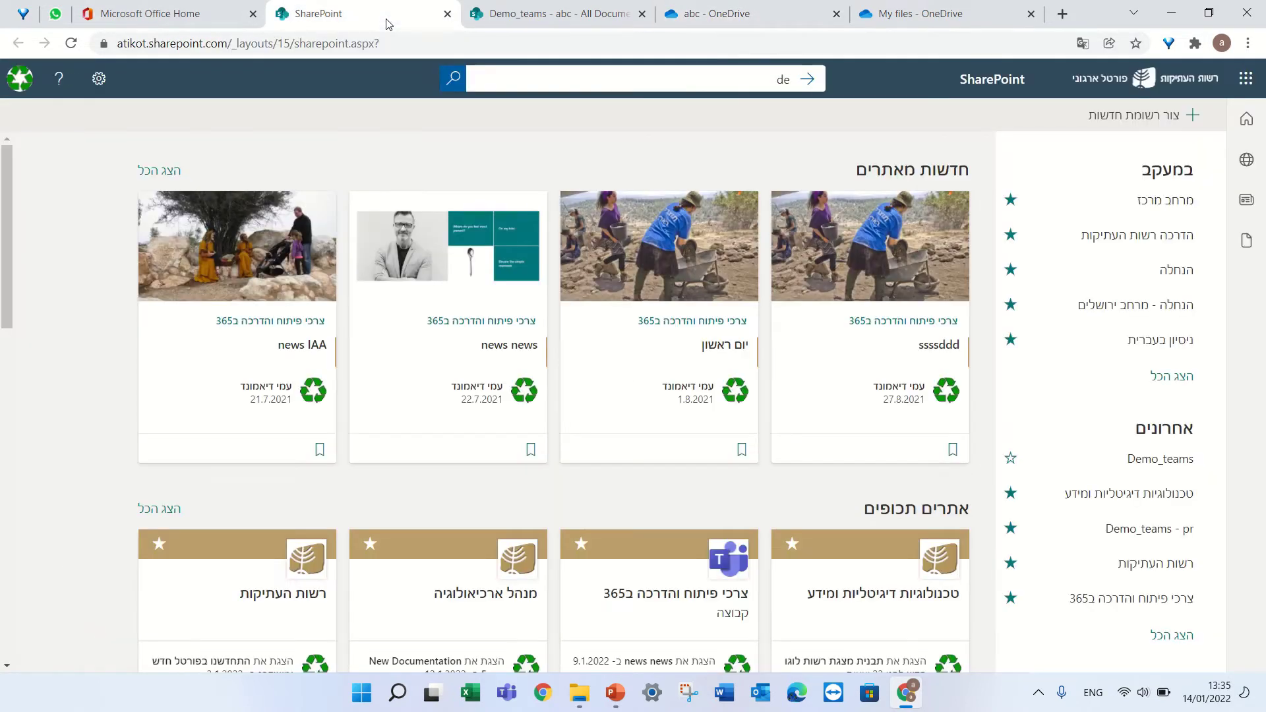
click(557, 13)
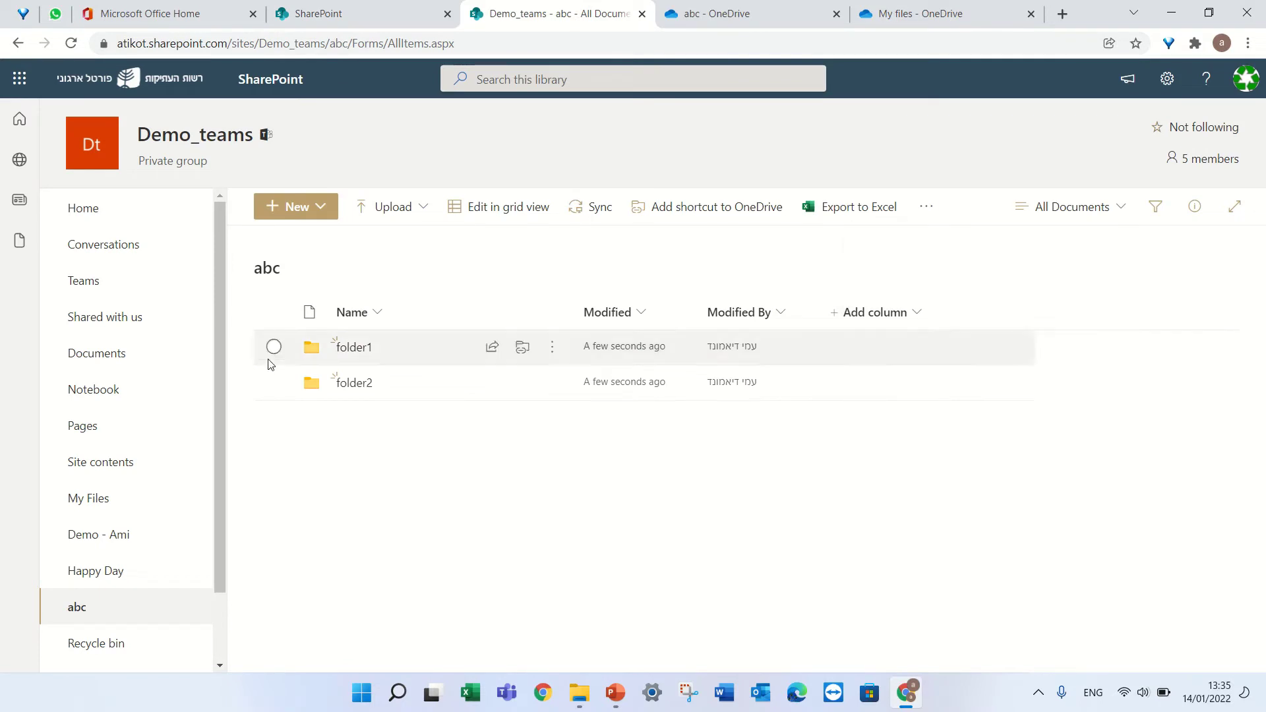
click(116, 571)
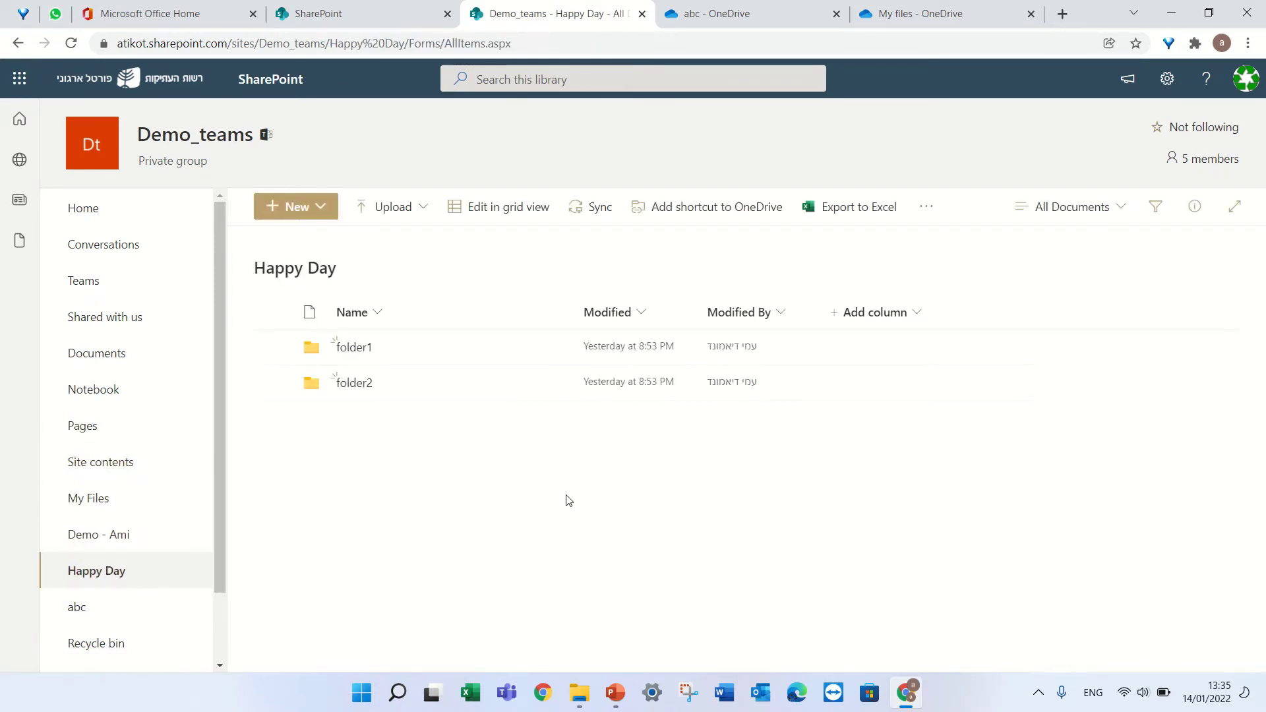
click(274, 383)
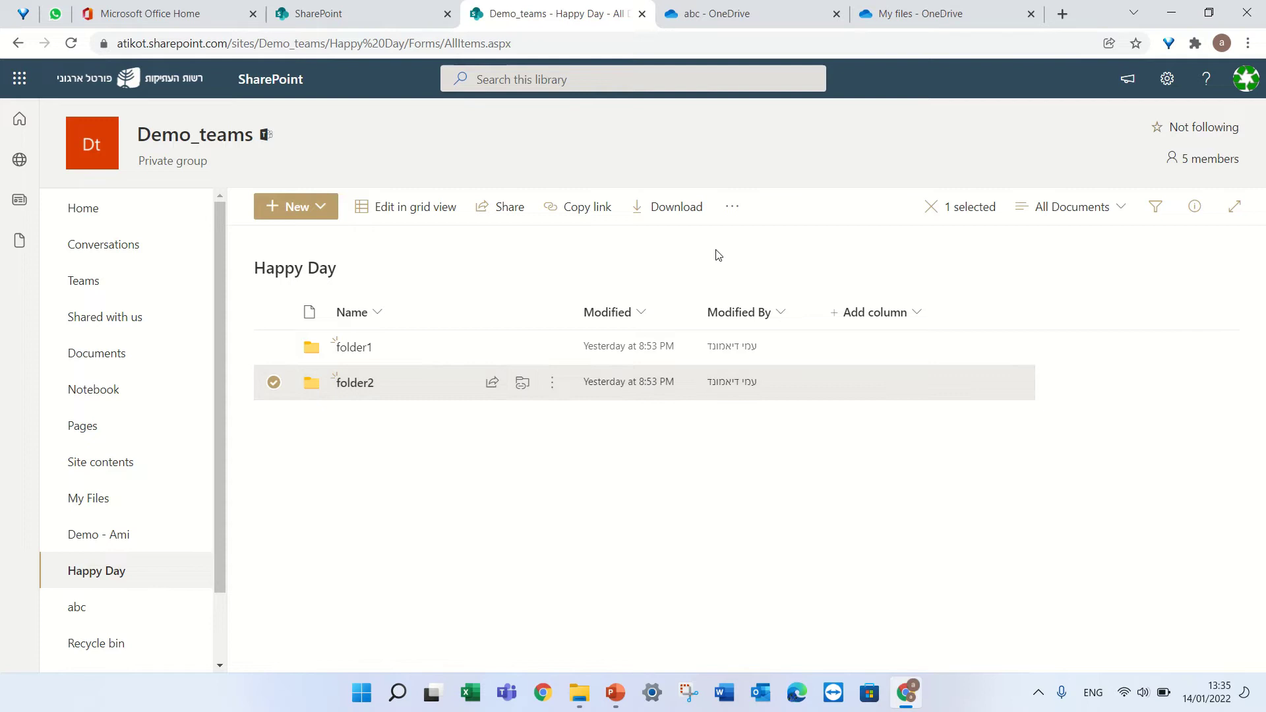
click(737, 212)
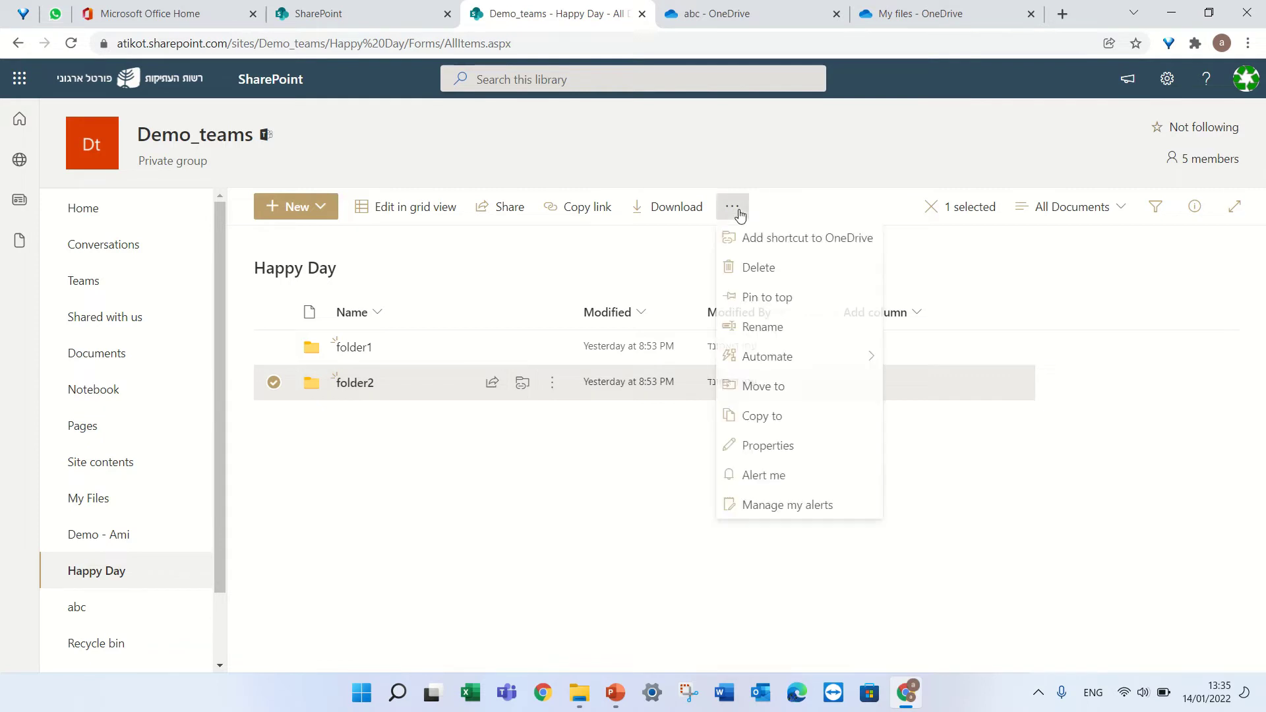
click(787, 243)
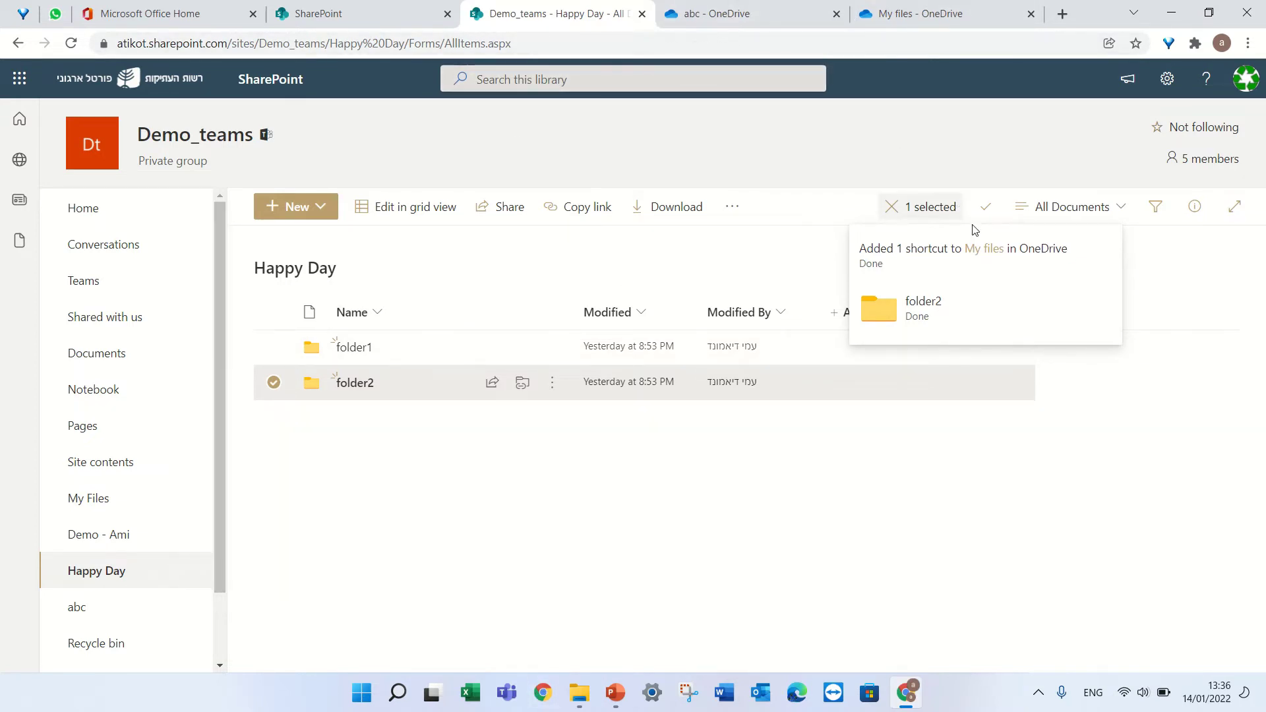
click(980, 249)
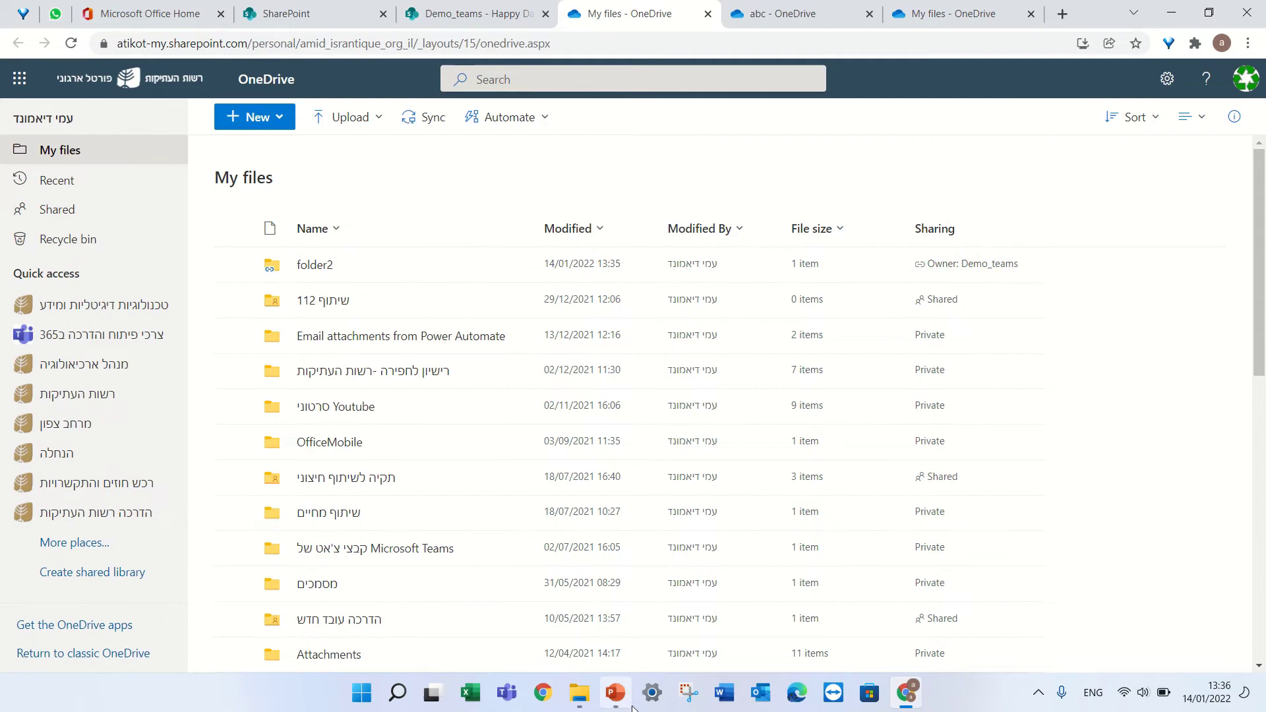
click(580, 700)
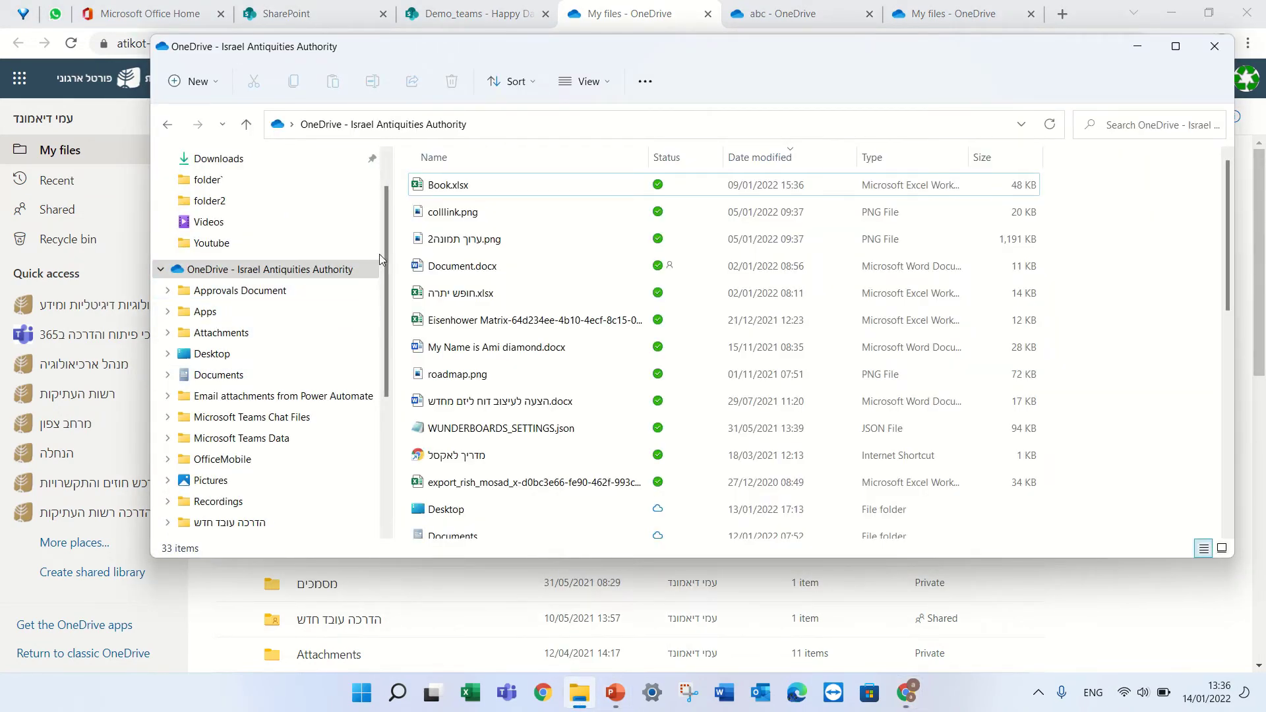
drag(385, 245, 381, 180)
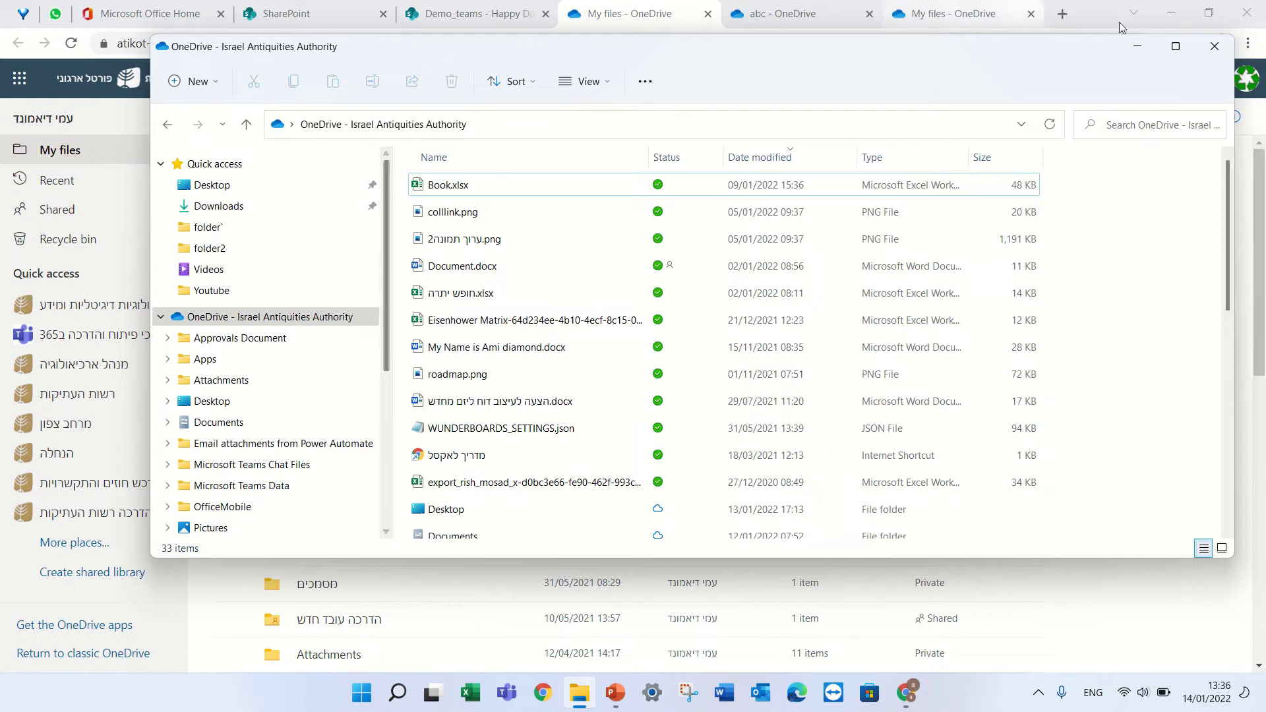
click(1213, 46)
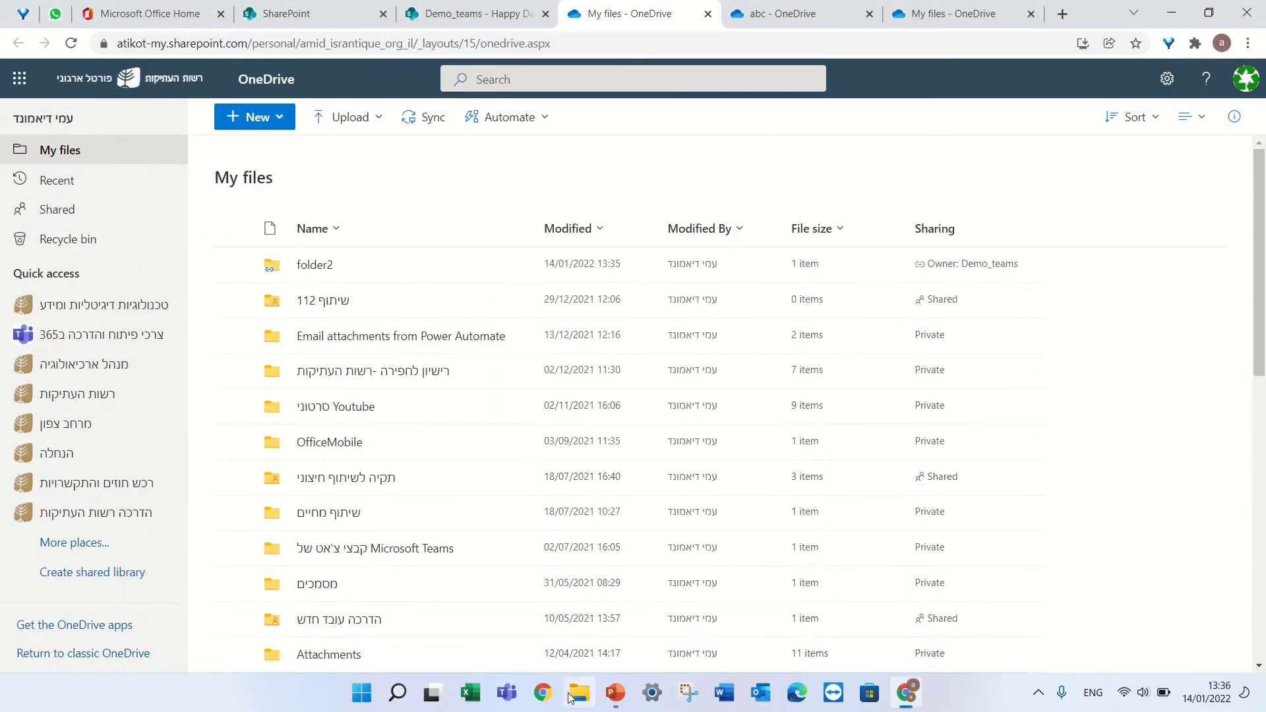
click(578, 692)
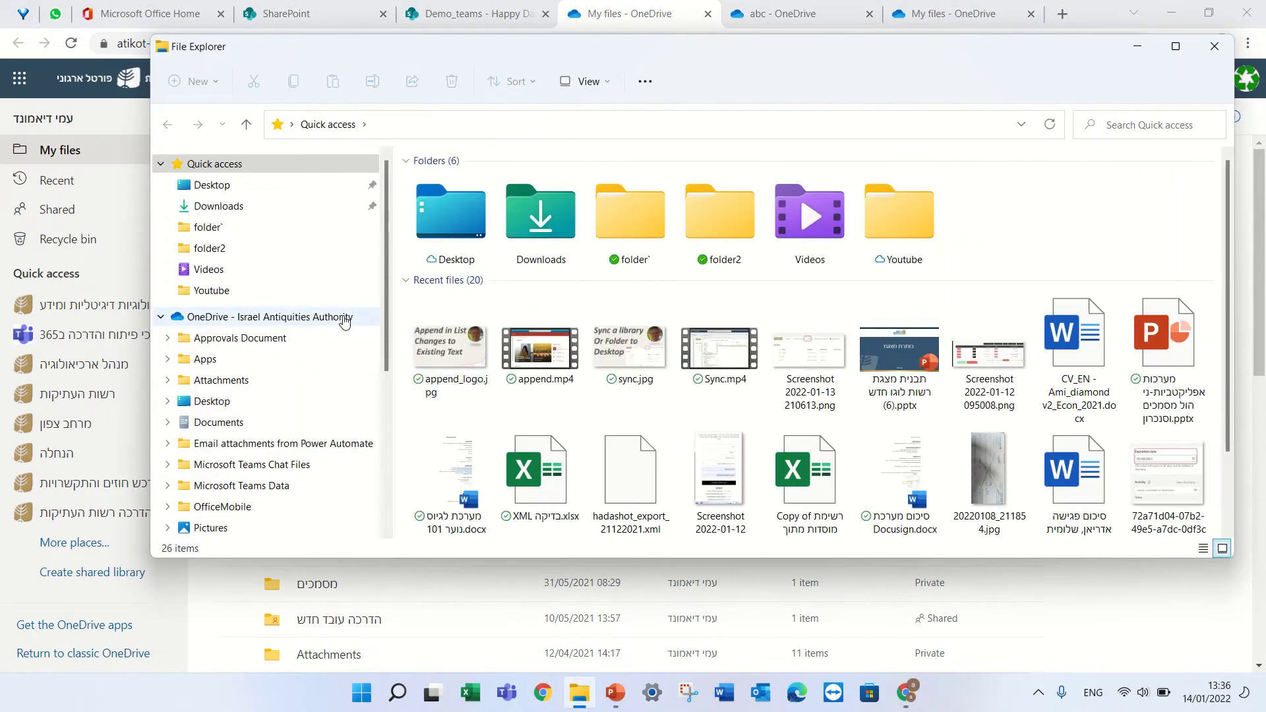
drag(385, 335, 379, 393)
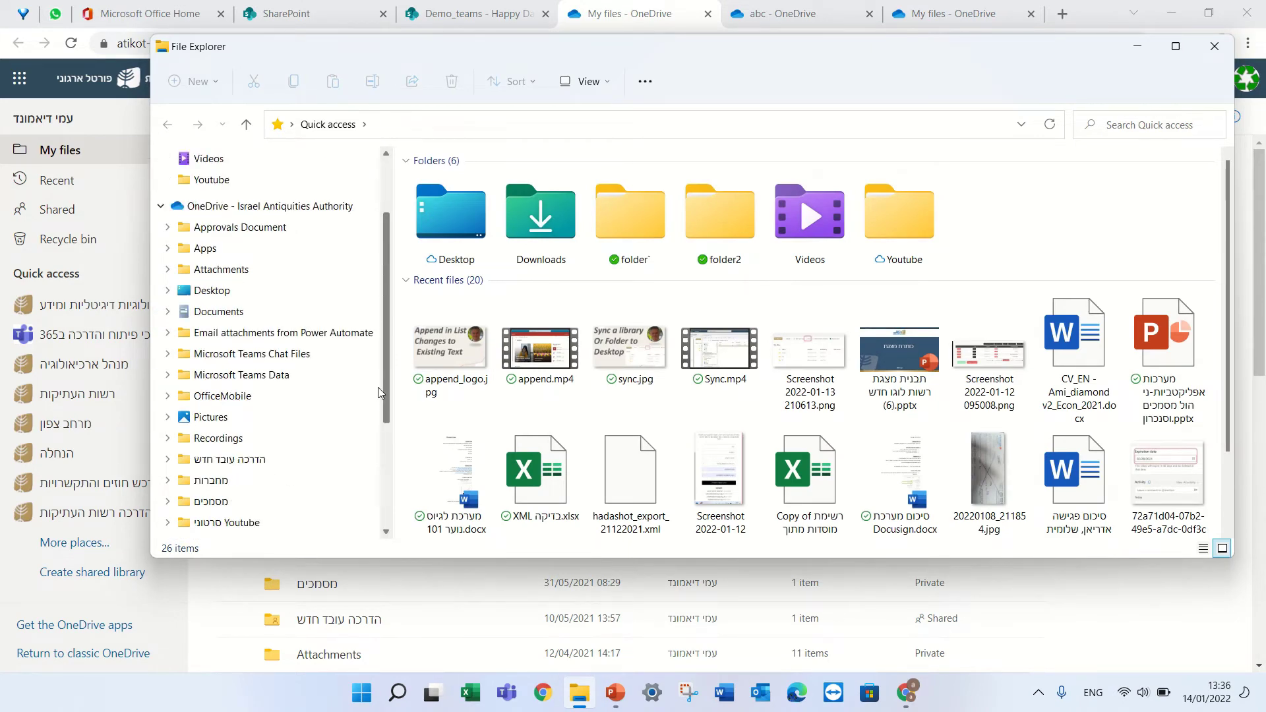
scroll(386, 251, up, 1)
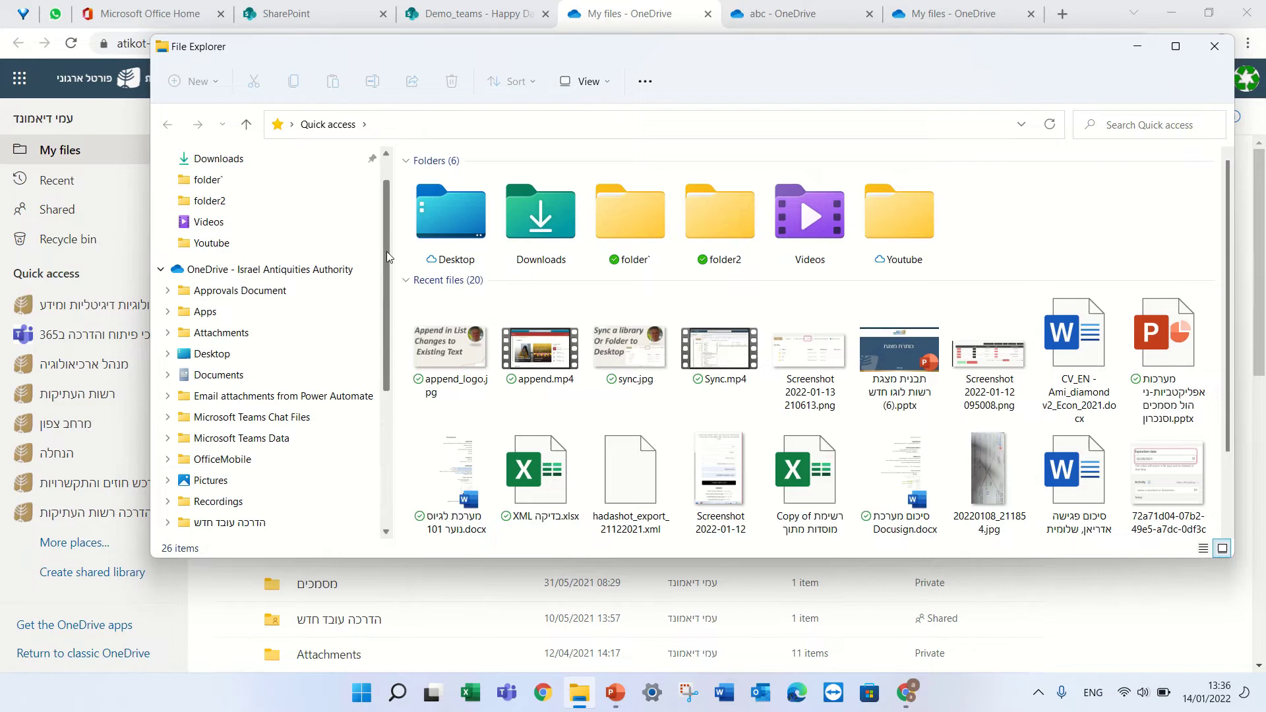
drag(386, 251, 382, 283)
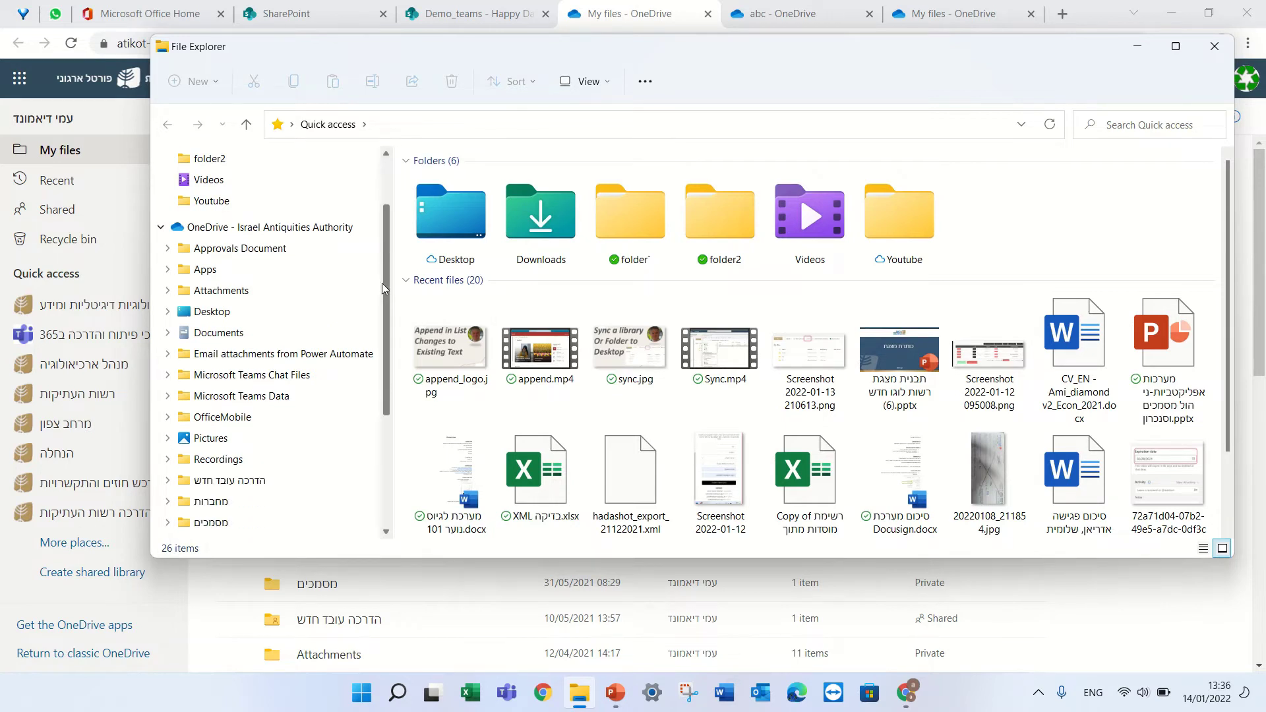
click(1137, 46)
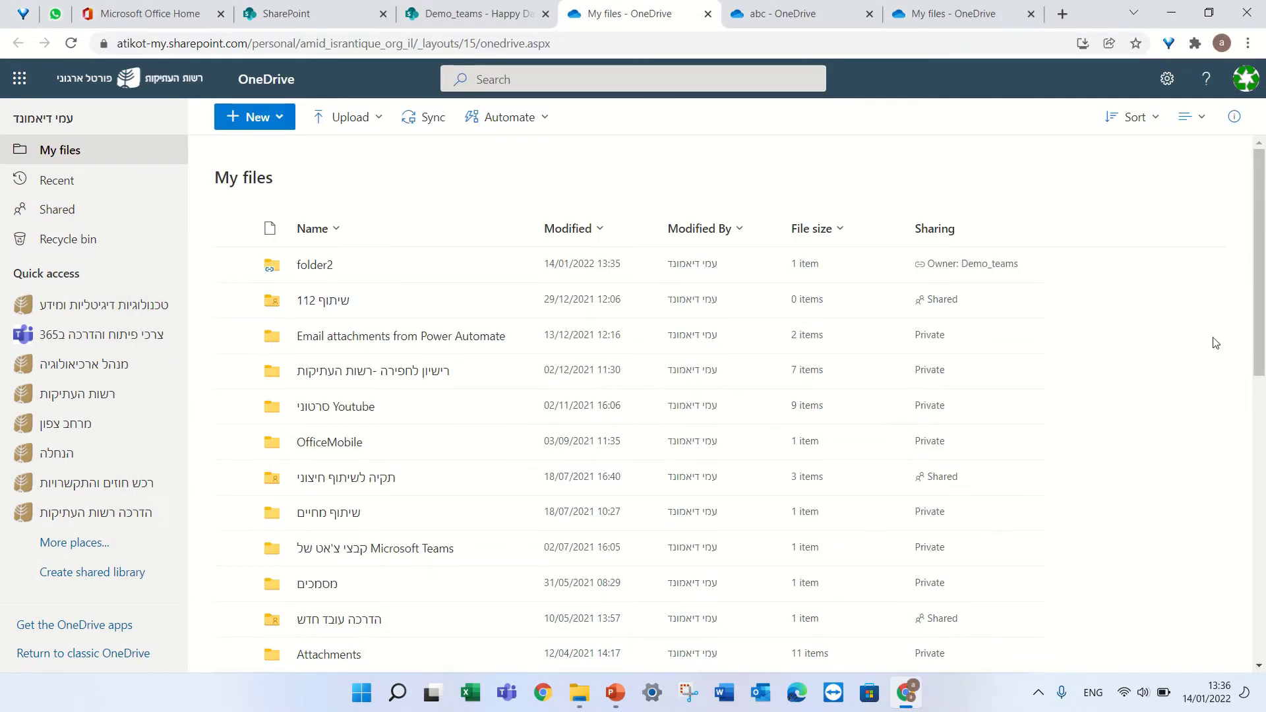
Step: Open the shared folder sharing 123 and add it as a shortcut in My files
click(55, 211)
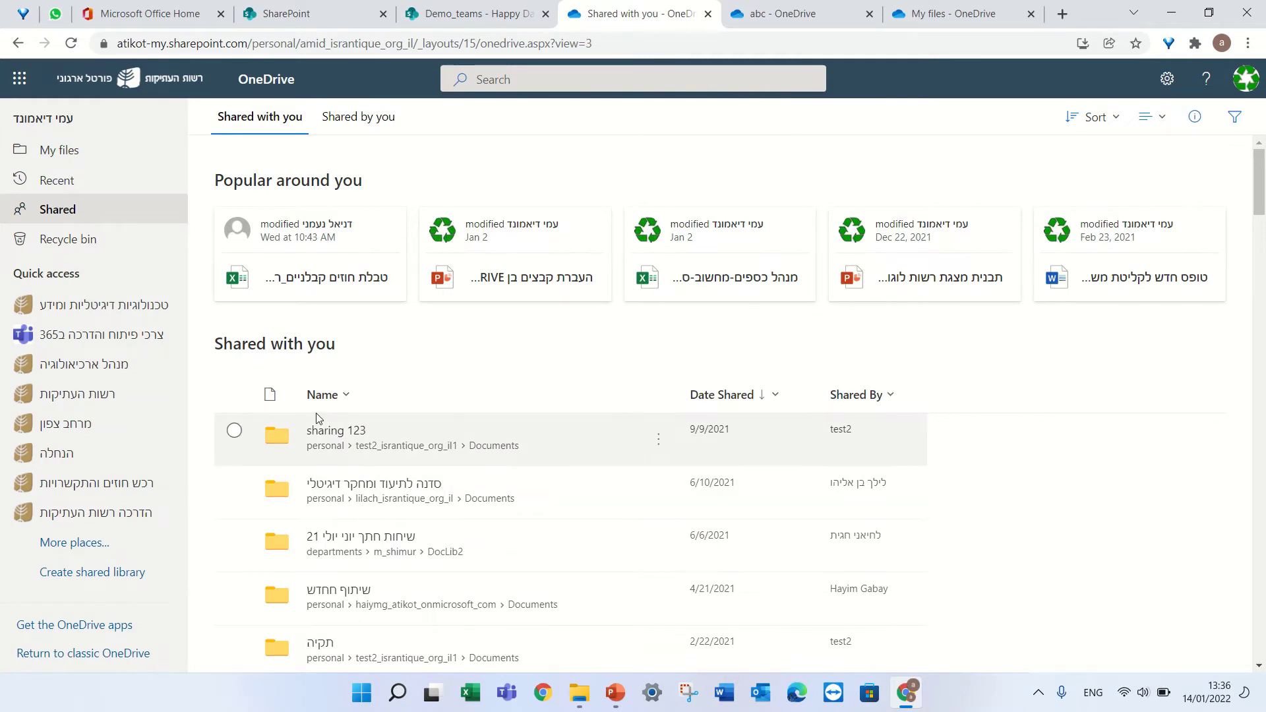
click(353, 437)
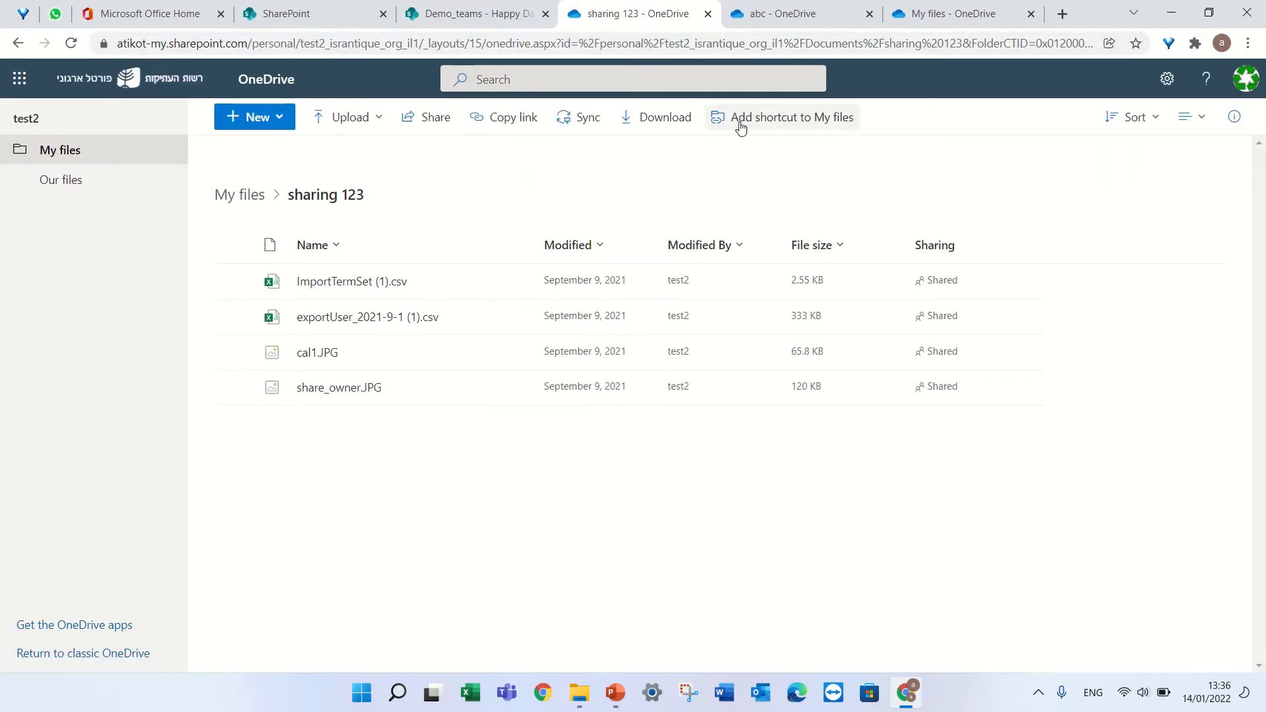
click(786, 126)
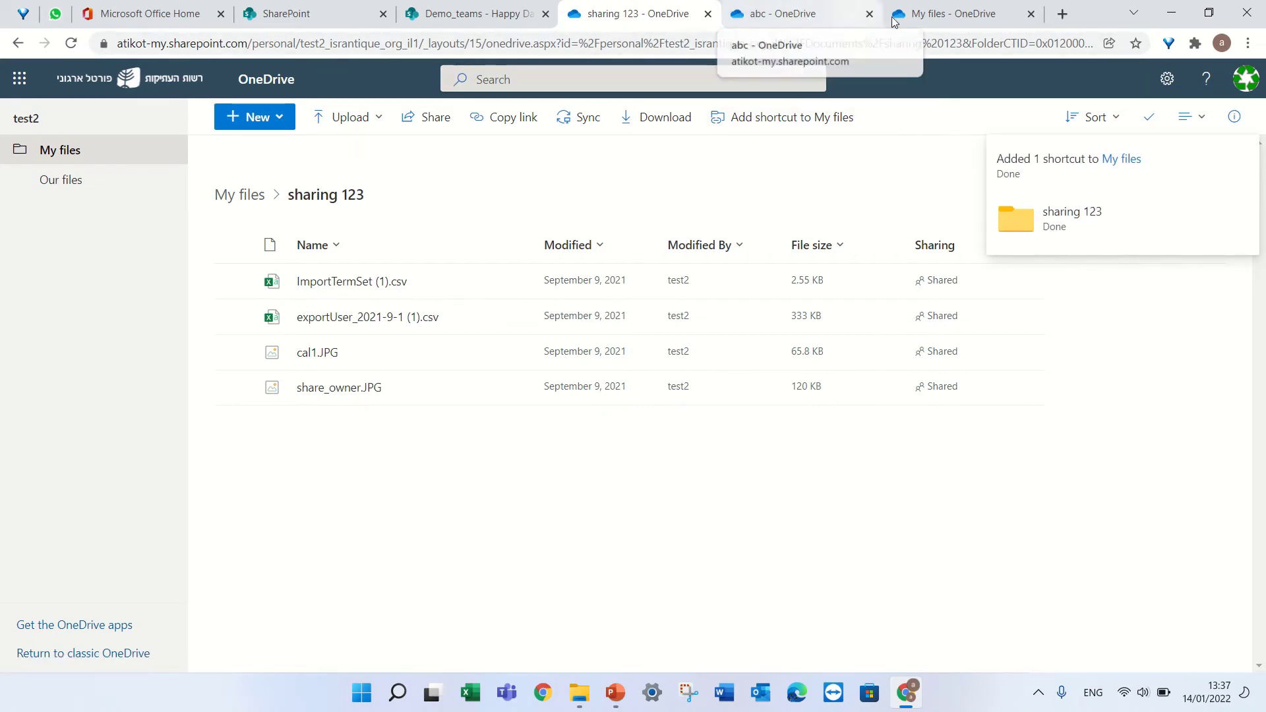
Step: Refresh the My files tab so the sharing 123 and folder2 shortcuts appear at the top
click(943, 18)
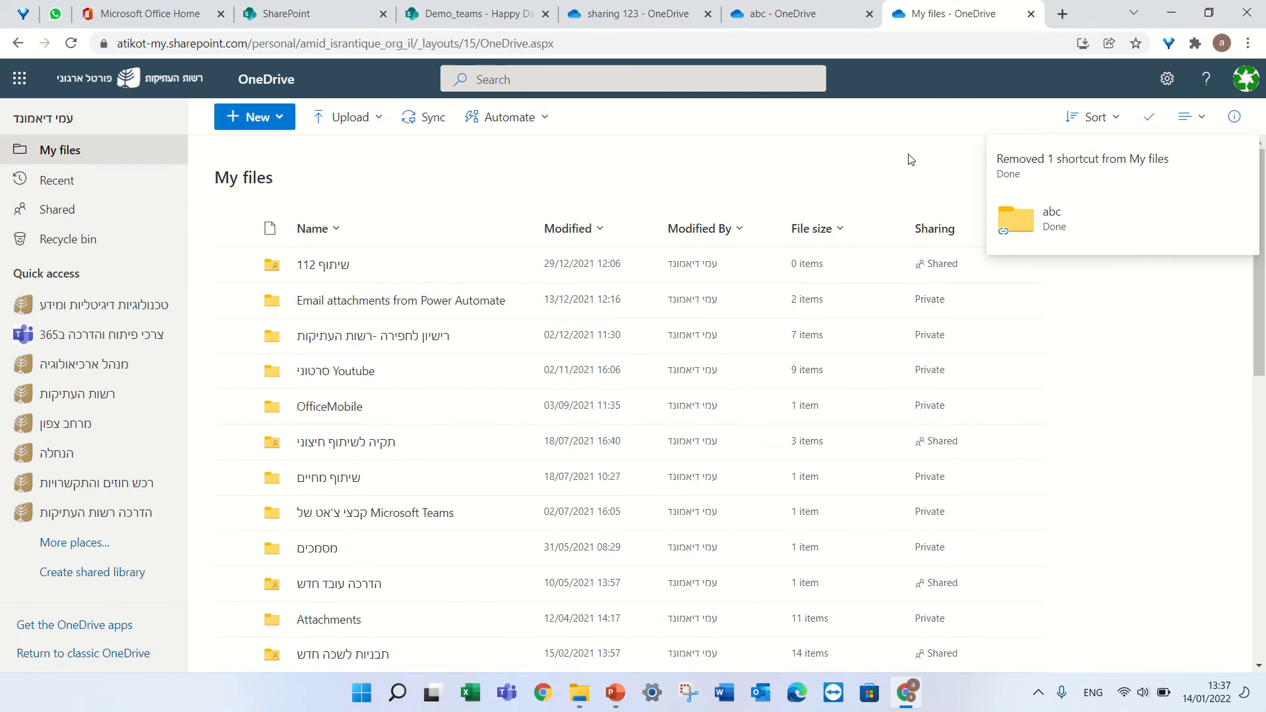
click(71, 43)
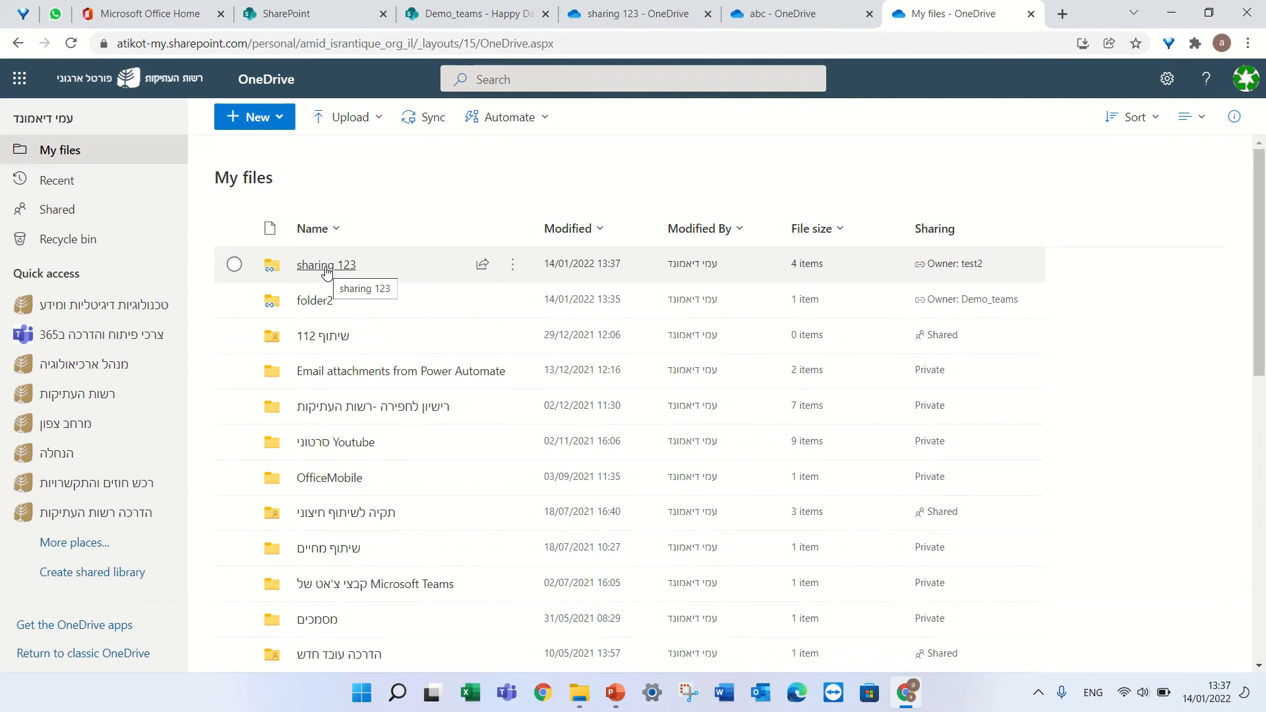
Step: Remove the sharing 123 shortcut, then the folder2 shortcut, from My files and bring up File Explorer
click(234, 264)
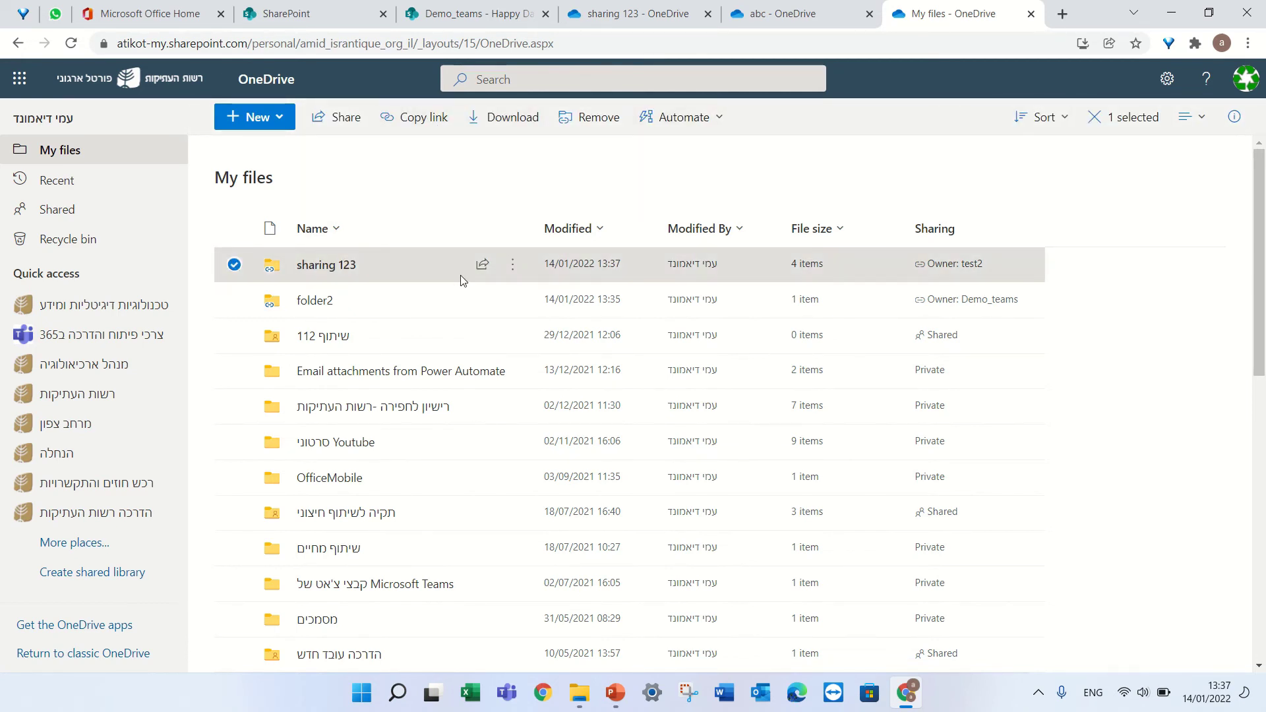
click(513, 264)
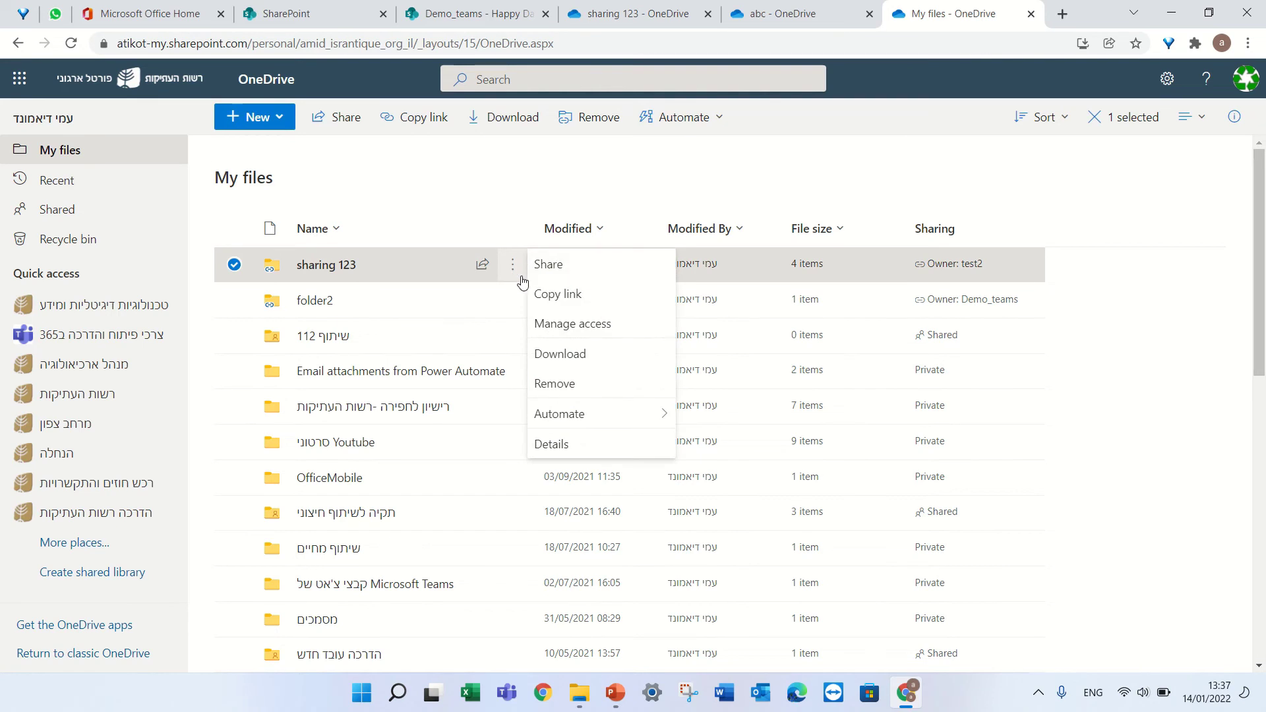
click(557, 384)
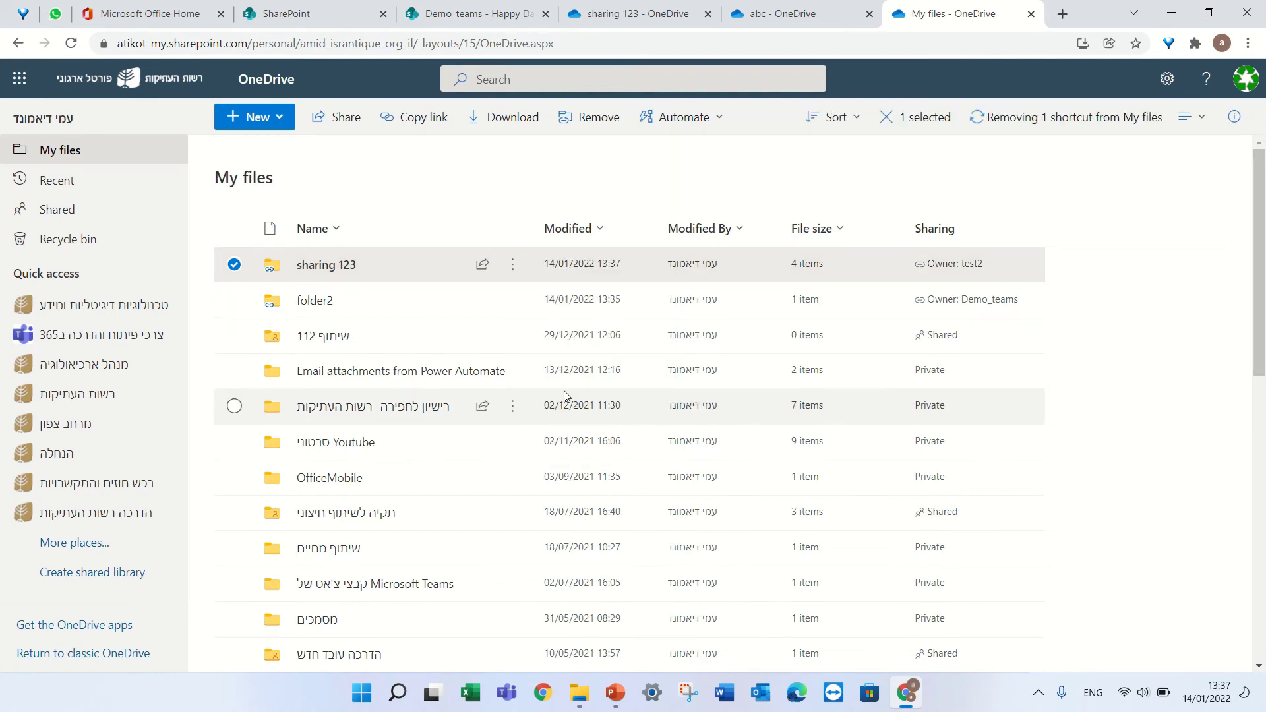
click(241, 266)
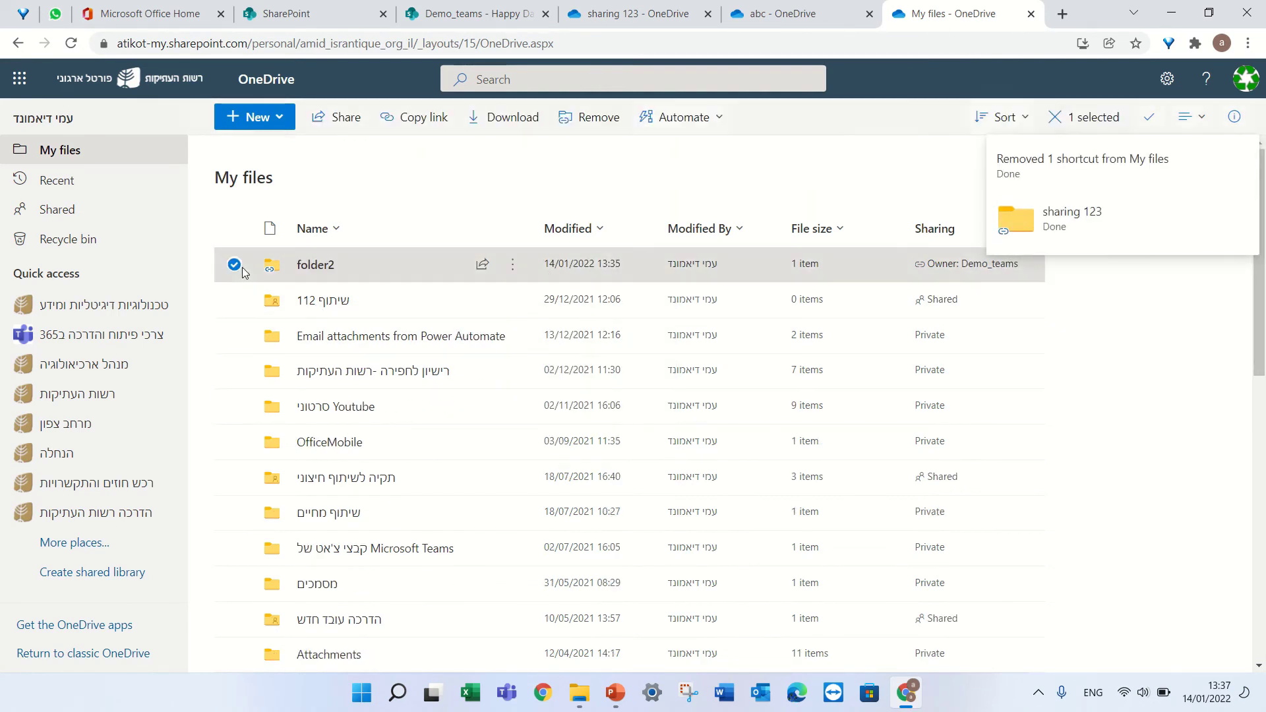
click(515, 265)
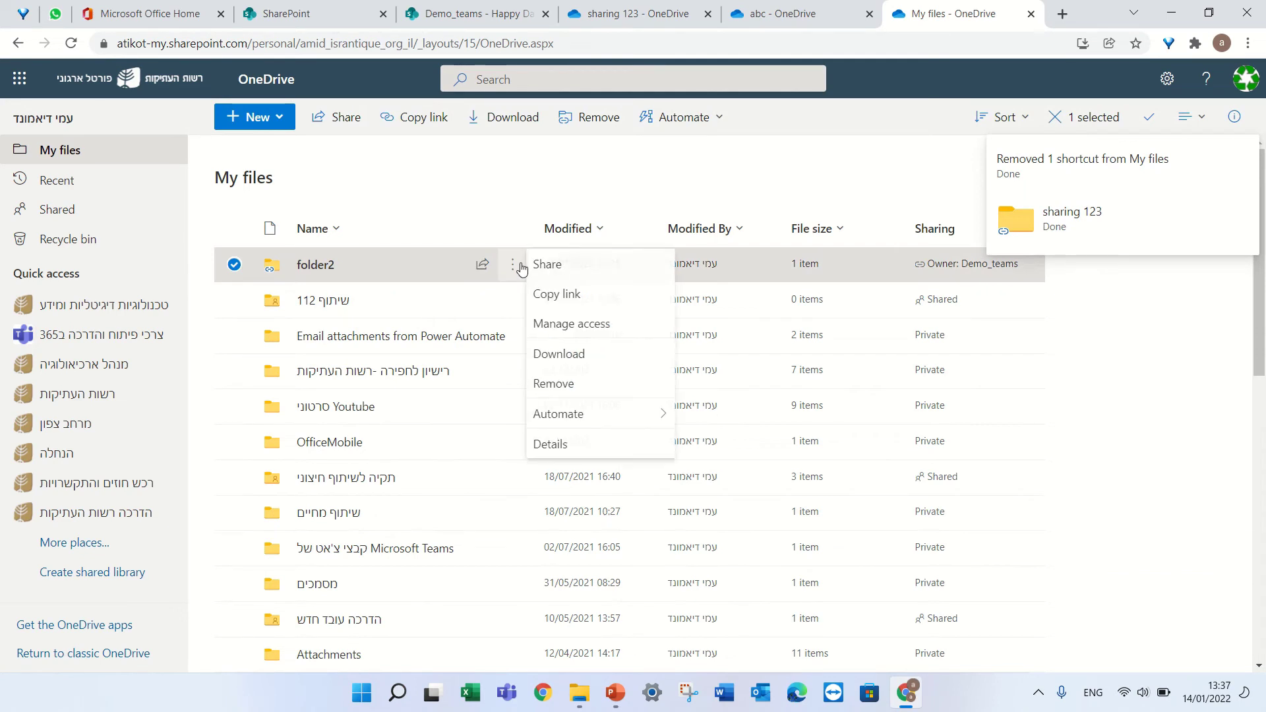
click(590, 383)
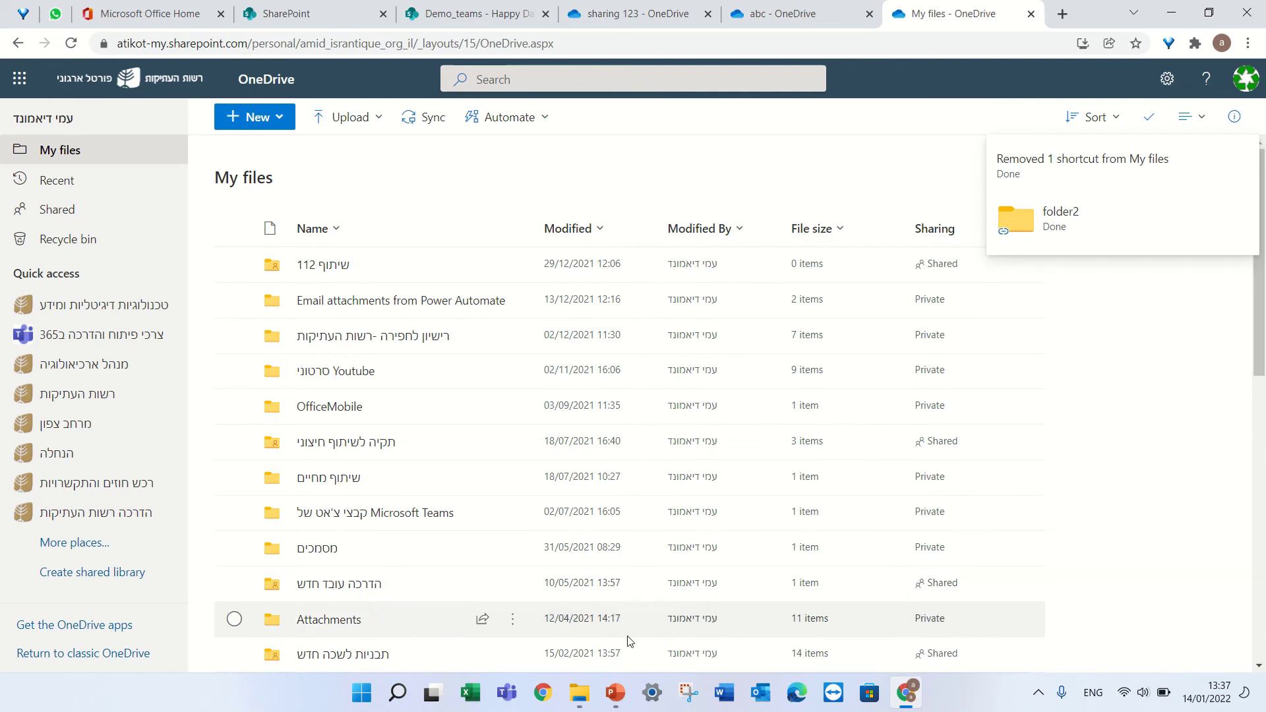
click(581, 694)
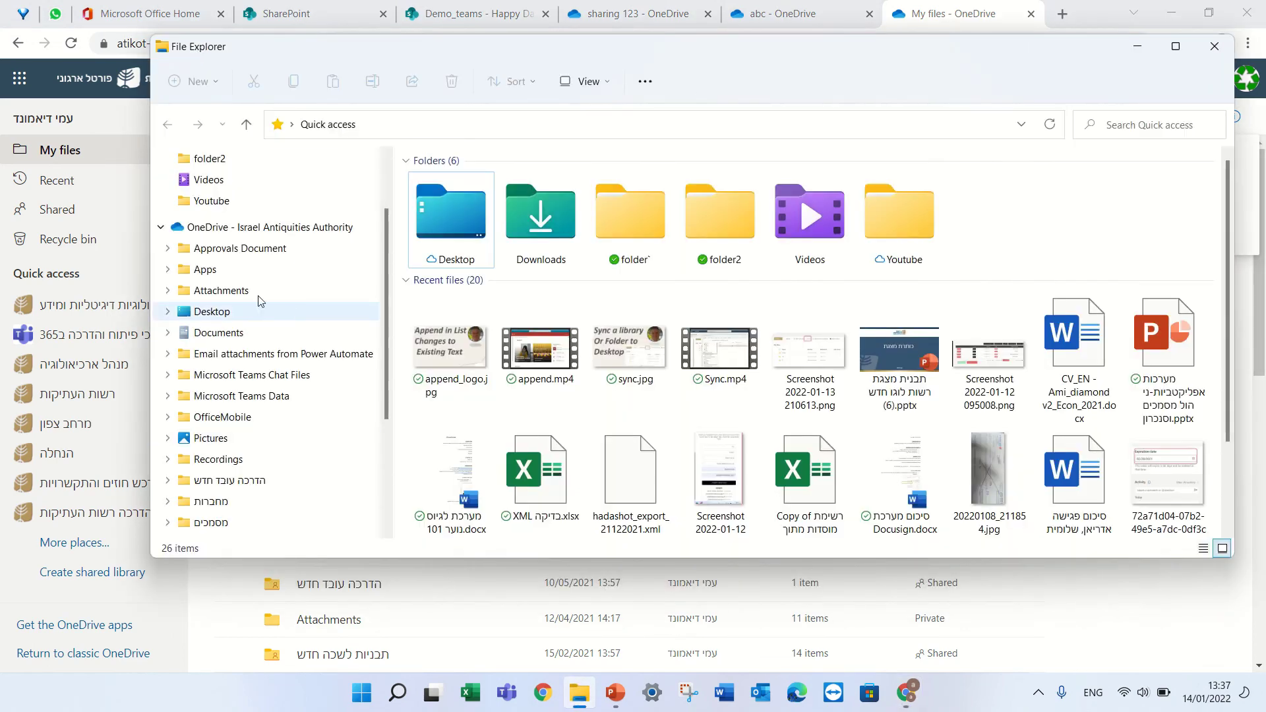
Step: Scroll File Explorer's navigation pane to the top to review OneDrive folders, then minimize it
drag(385, 320, 383, 224)
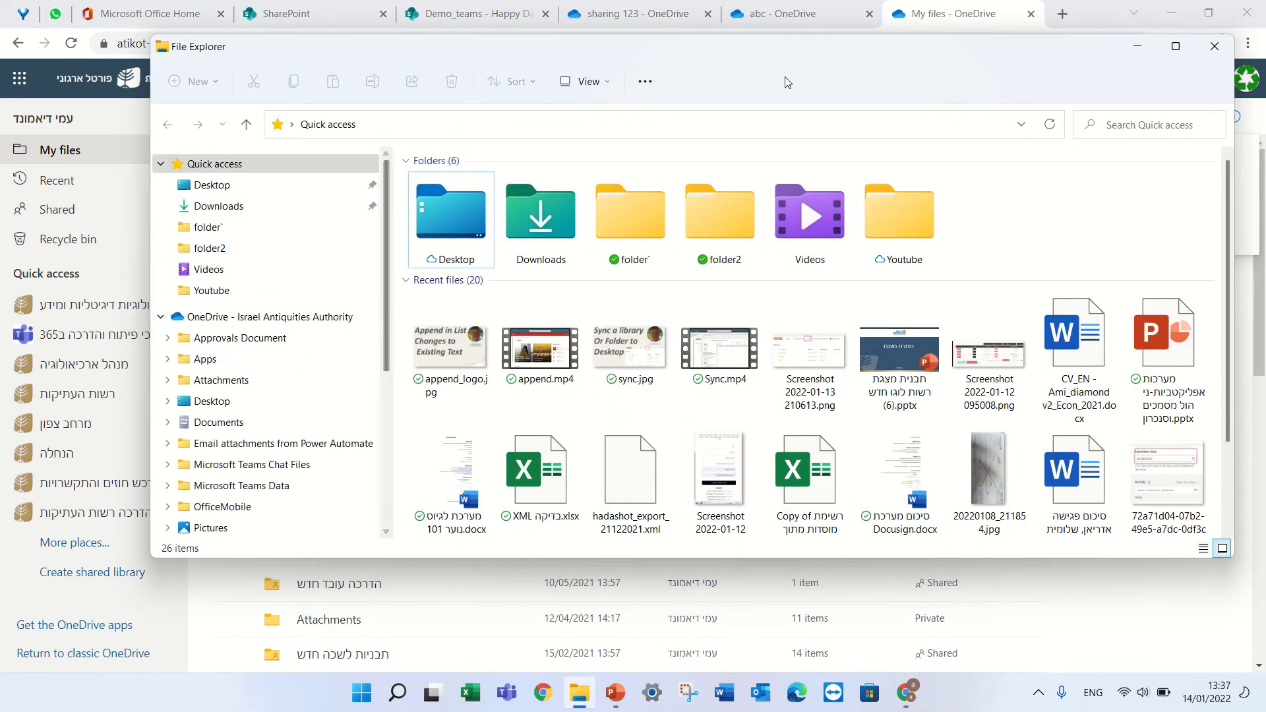
click(1136, 47)
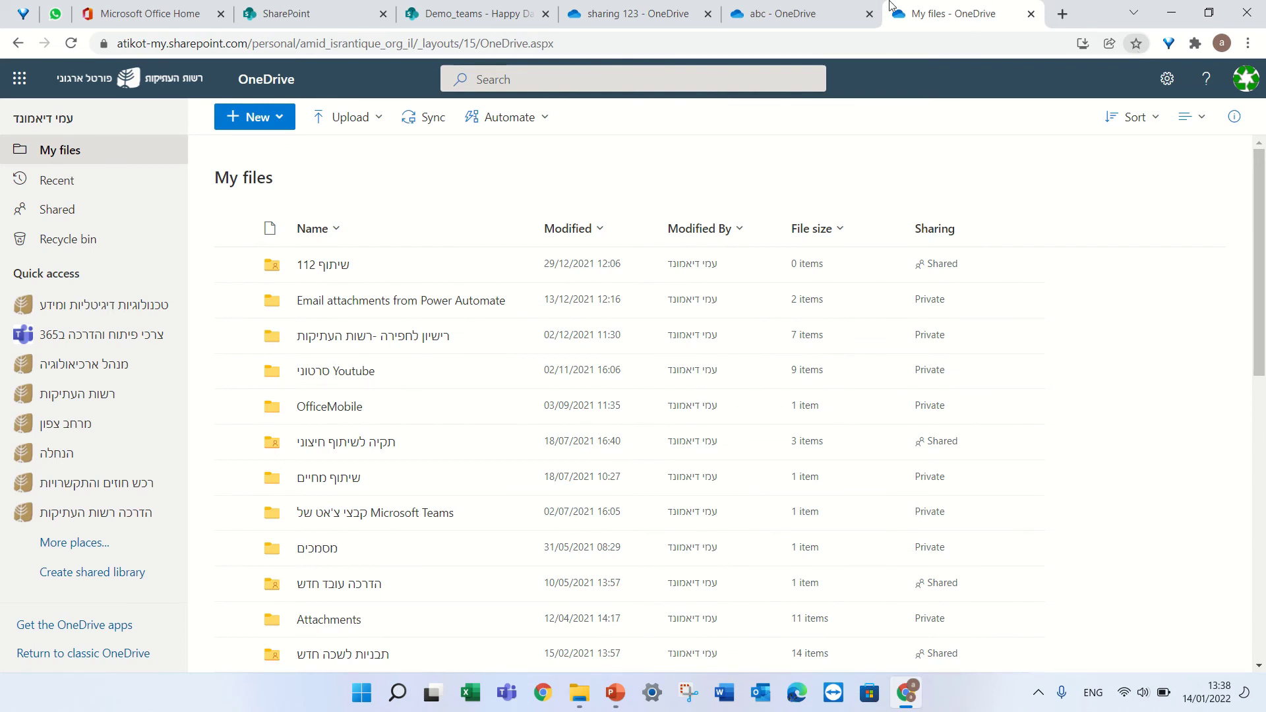
Step: Go back to the Demo_teams Happy Day library, deselecting folder2 and dismissing the shortcut notice
click(454, 16)
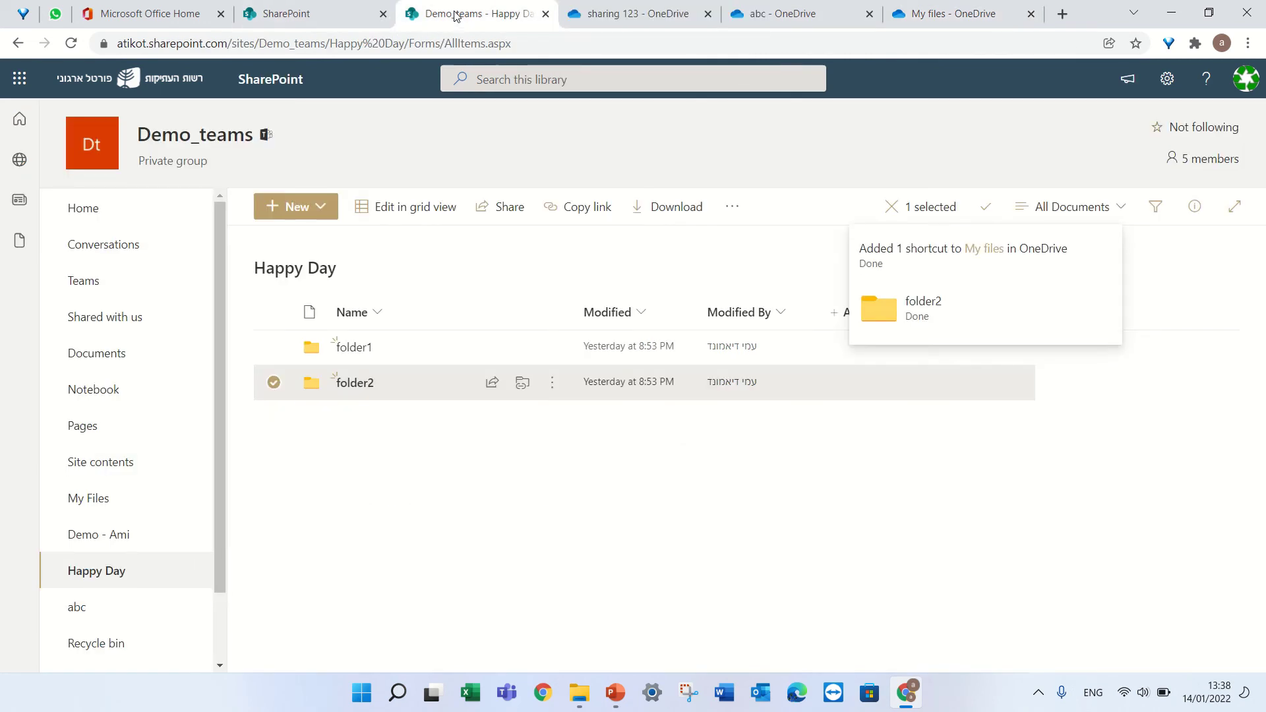
click(816, 526)
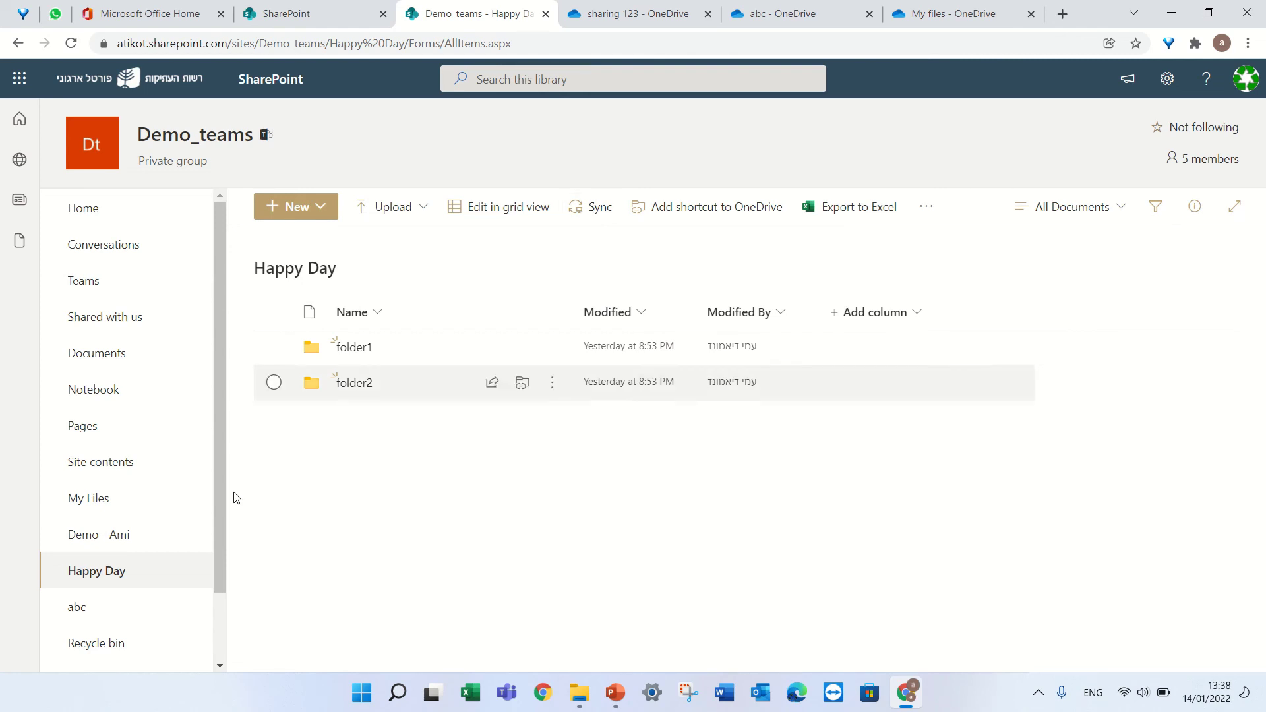
Step: Sync the Demo_teams My Files library (folder1, HR, IT) to this computer and dismiss the syncing message
click(136, 495)
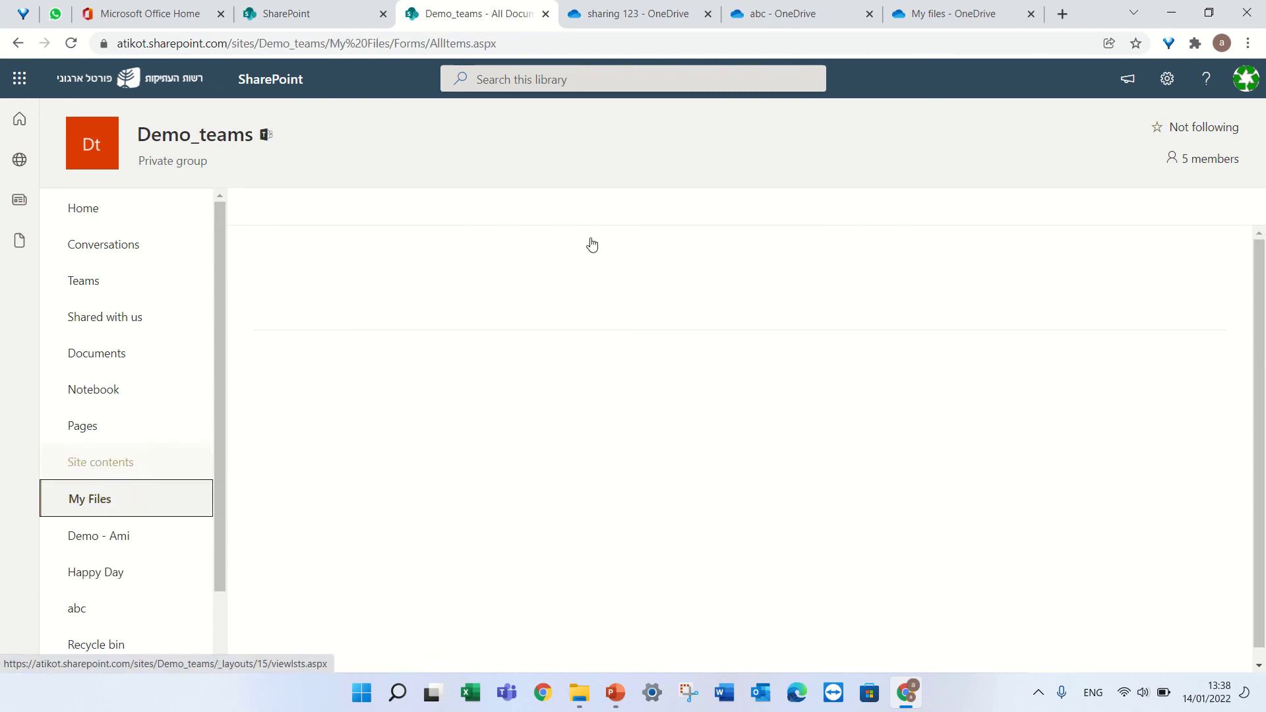
click(597, 215)
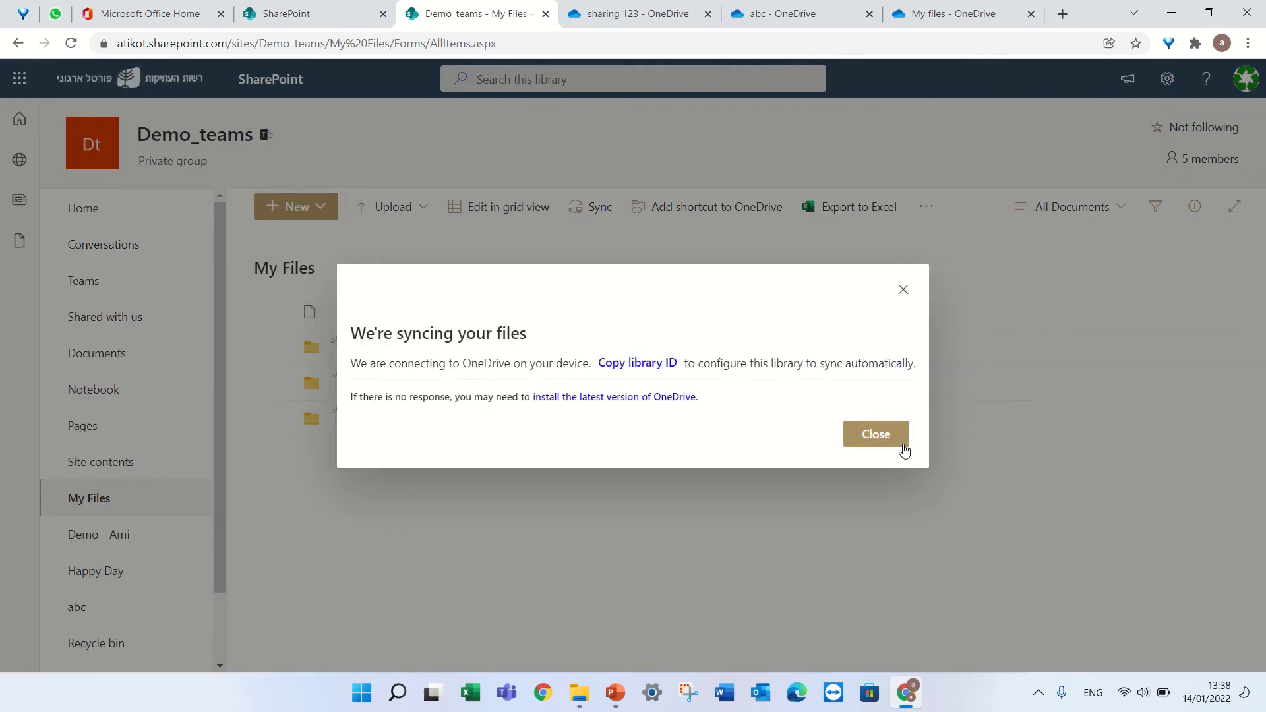
click(896, 439)
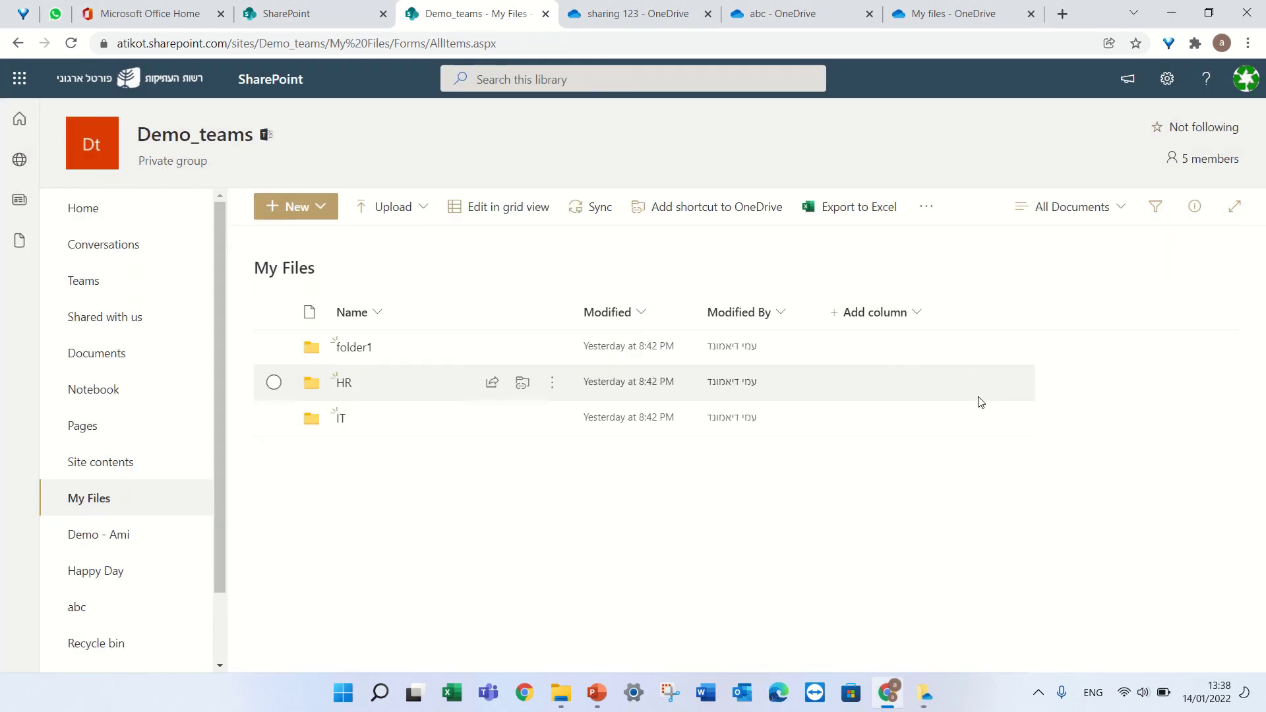